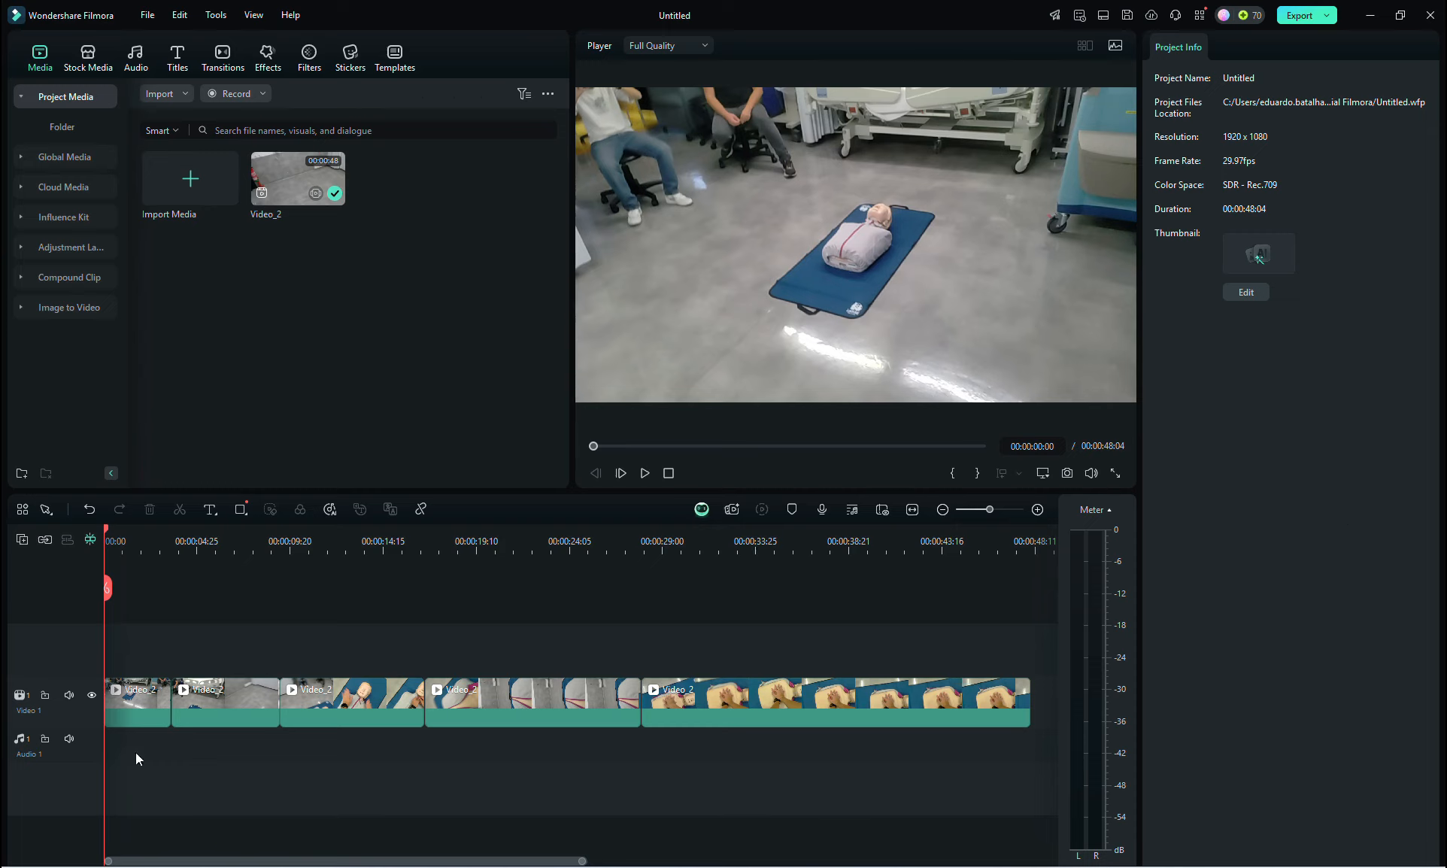
Select the first clip and enable Motion Tracking in its AI tools settings
click(136, 709)
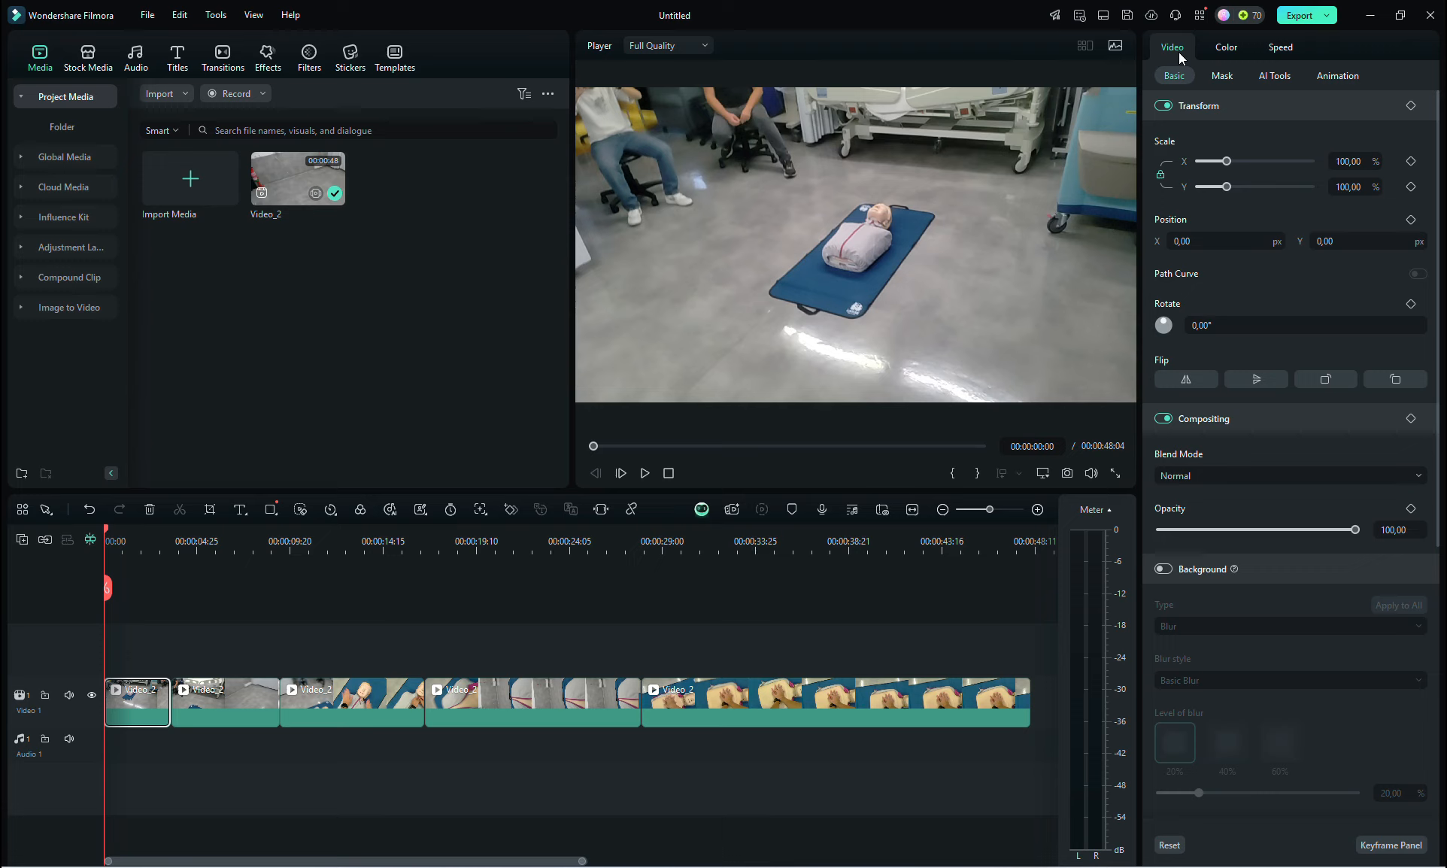
click(1277, 77)
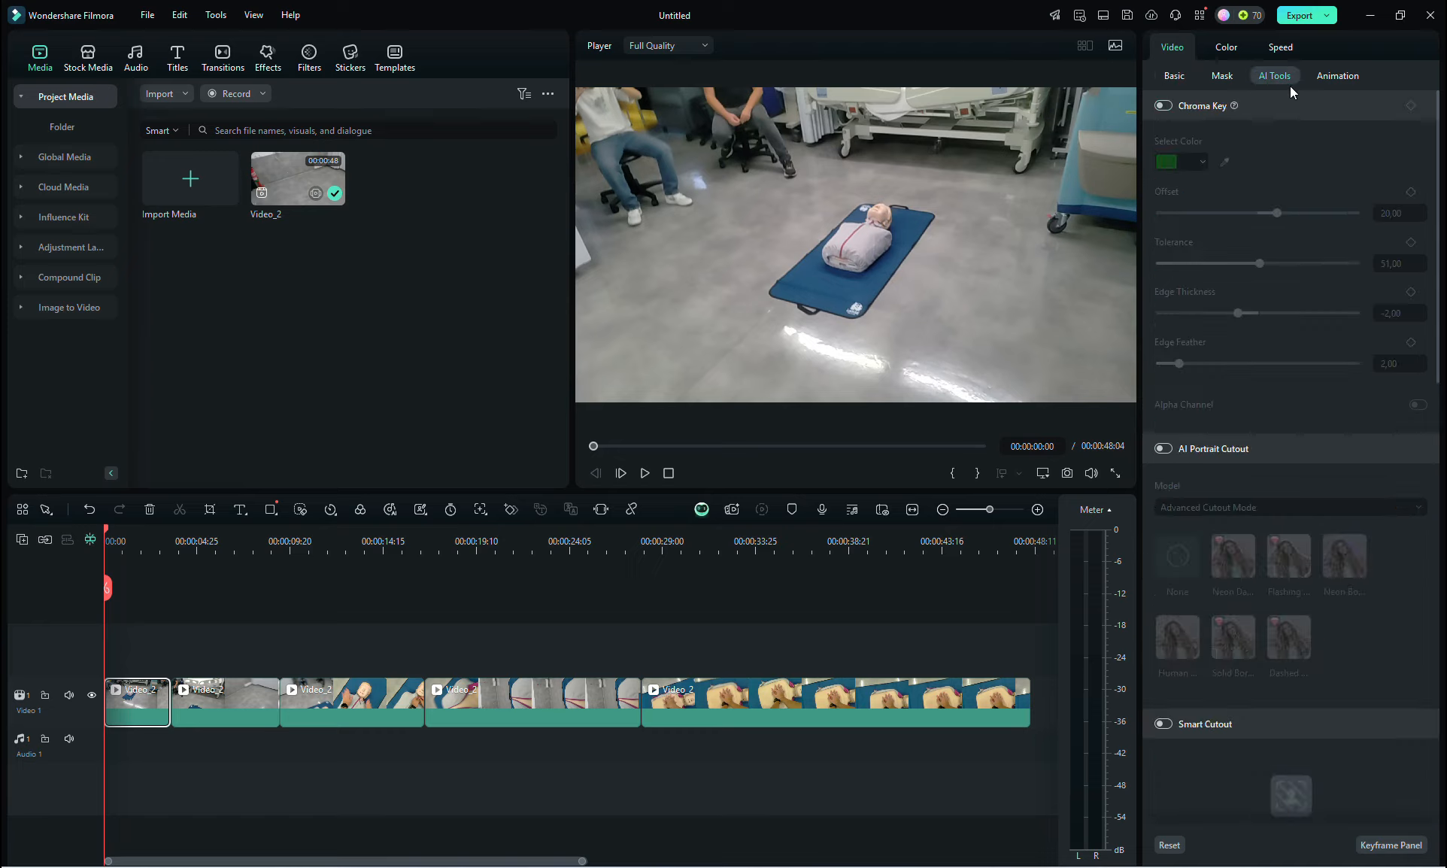
scroll(1369, 380, down, 2)
scroll(1369, 378, down, 2)
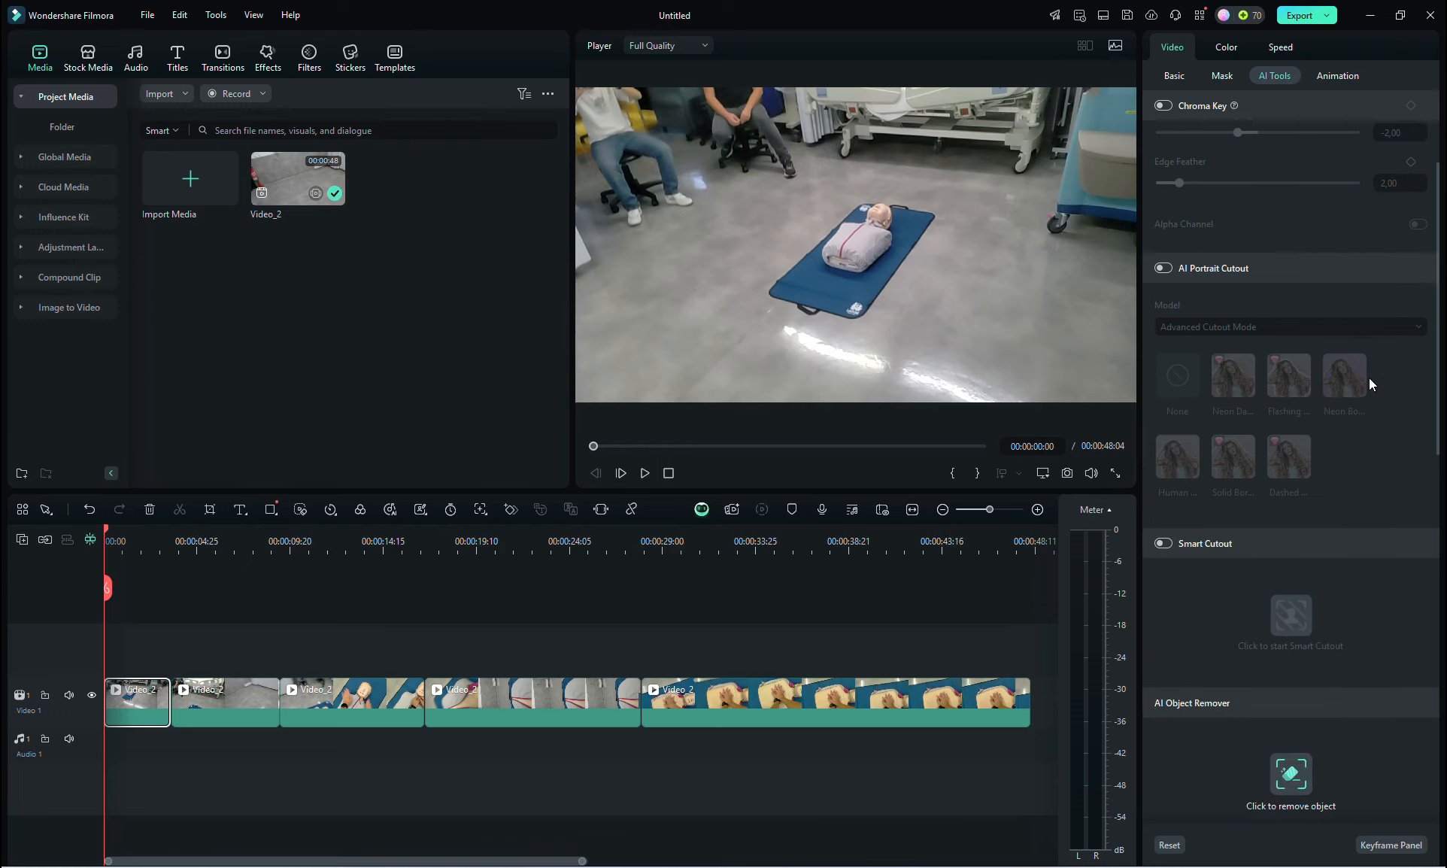
scroll(1369, 377, down, 3)
scroll(1360, 370, down, 3)
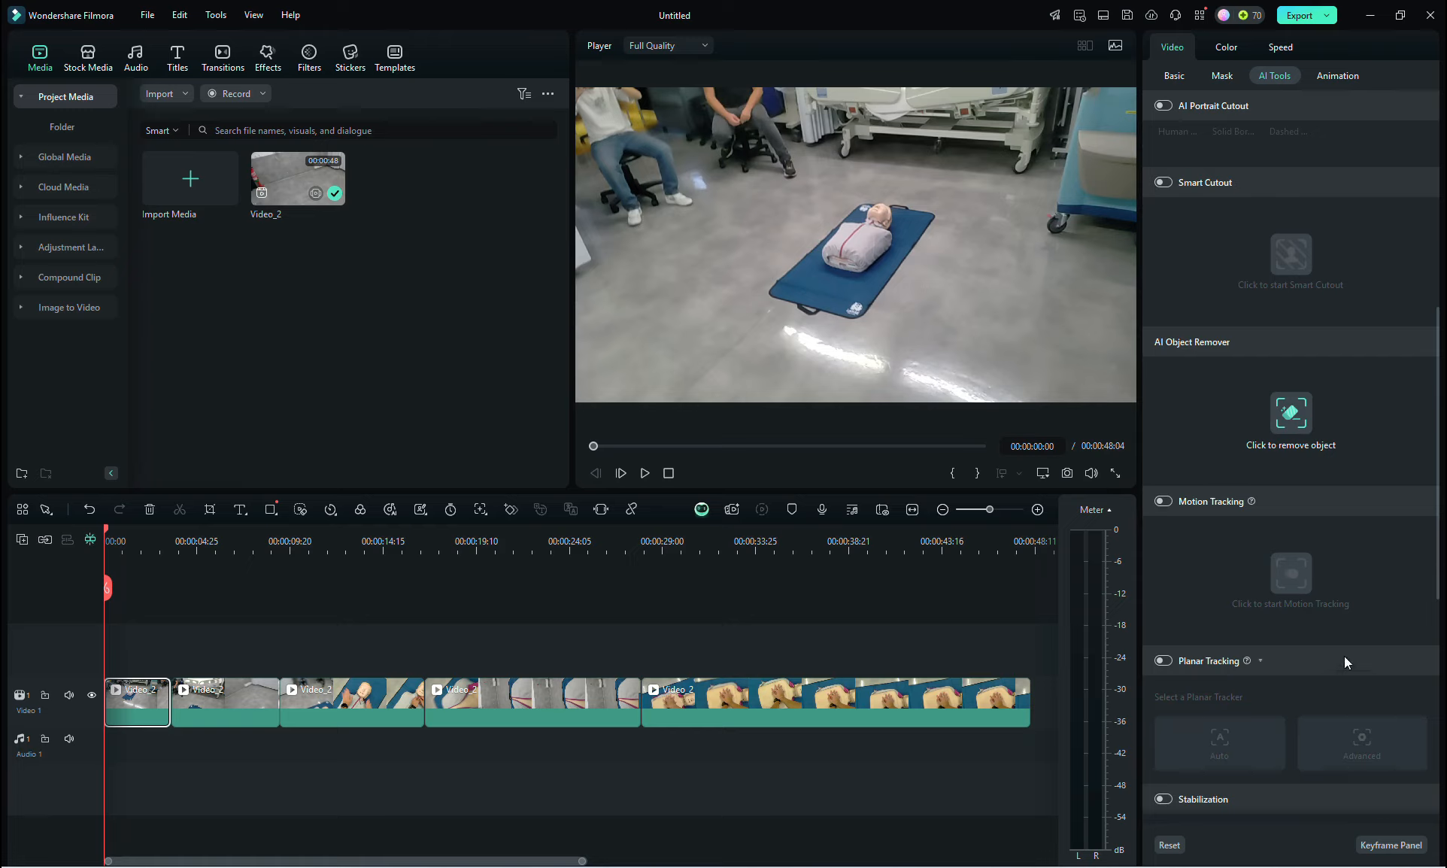
click(1163, 501)
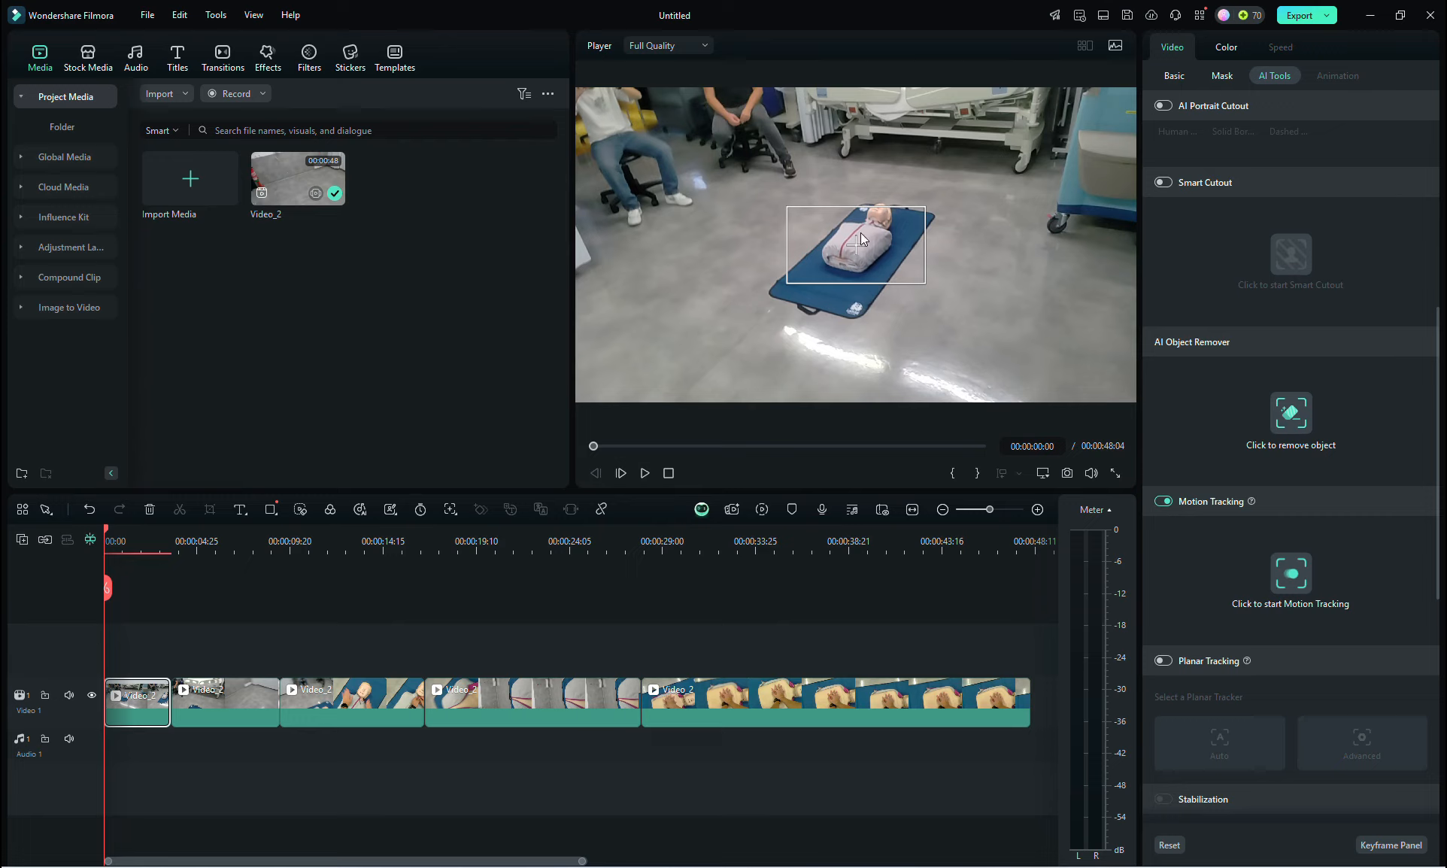
Position the tracking box over the mannequin's head and start motion tracking, acknowledging the notice
drag(864, 252, 877, 212)
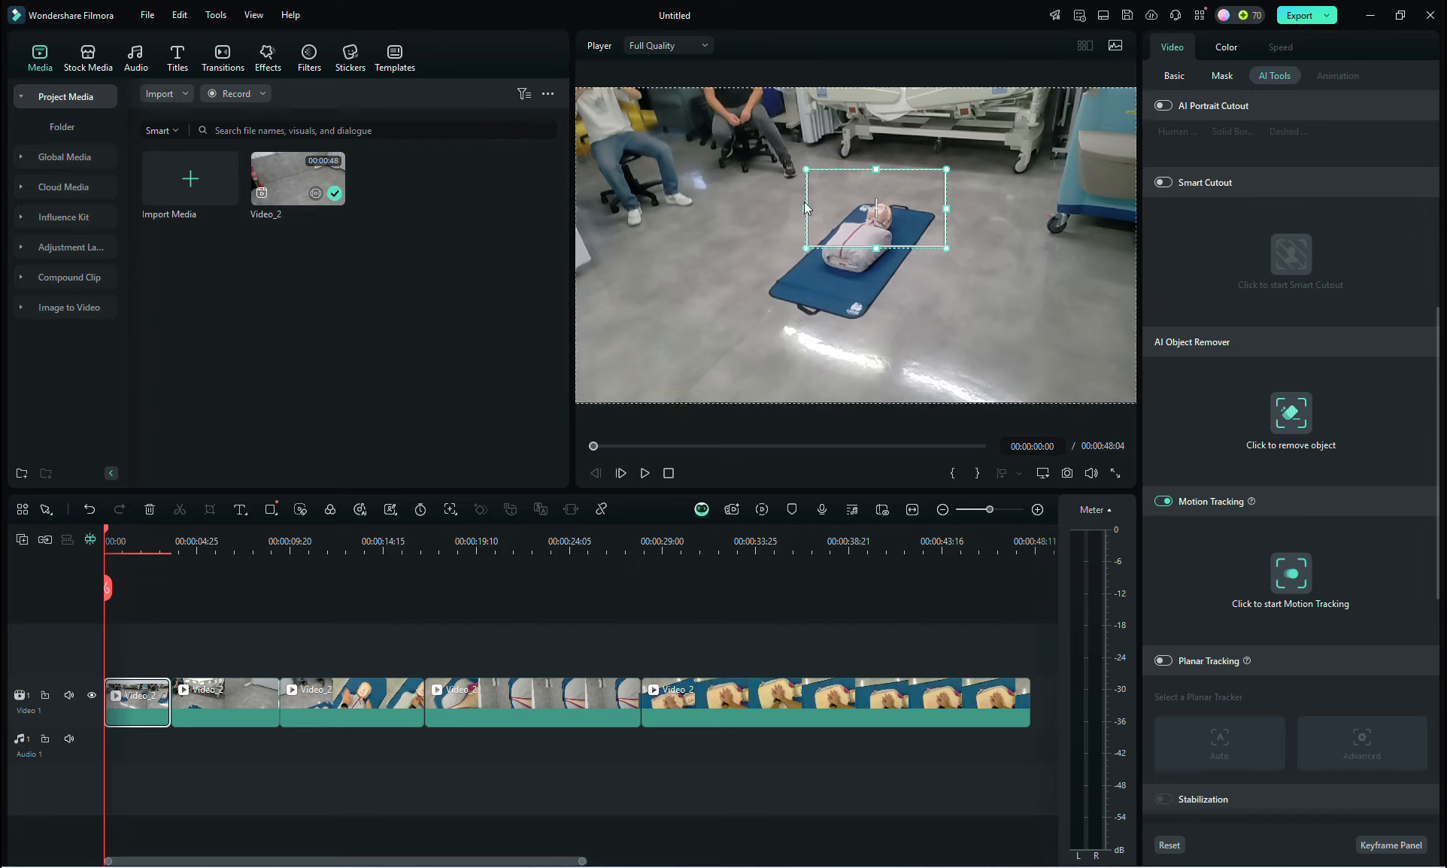
drag(810, 209, 807, 212)
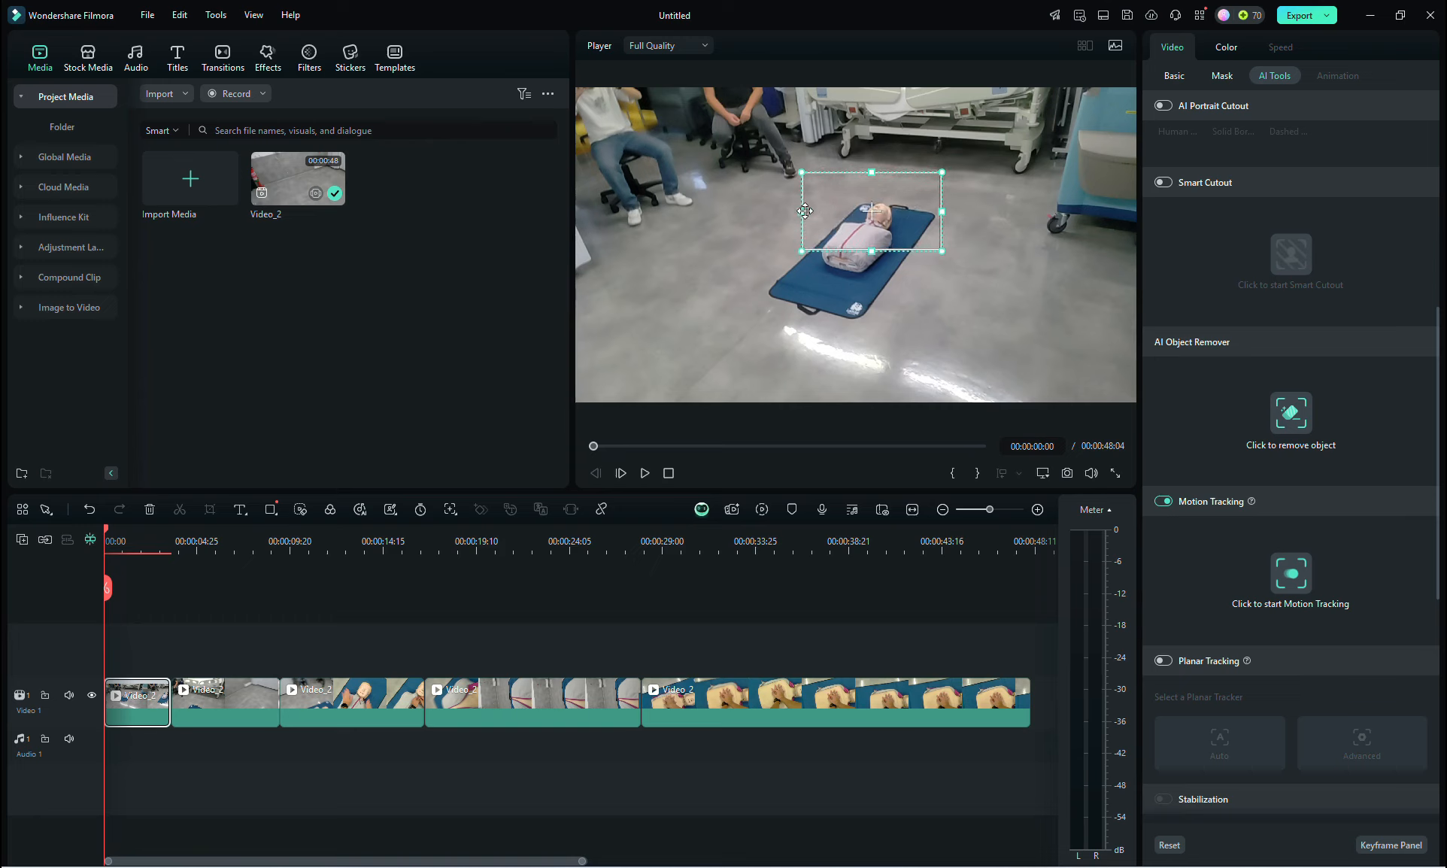
drag(801, 211, 881, 218)
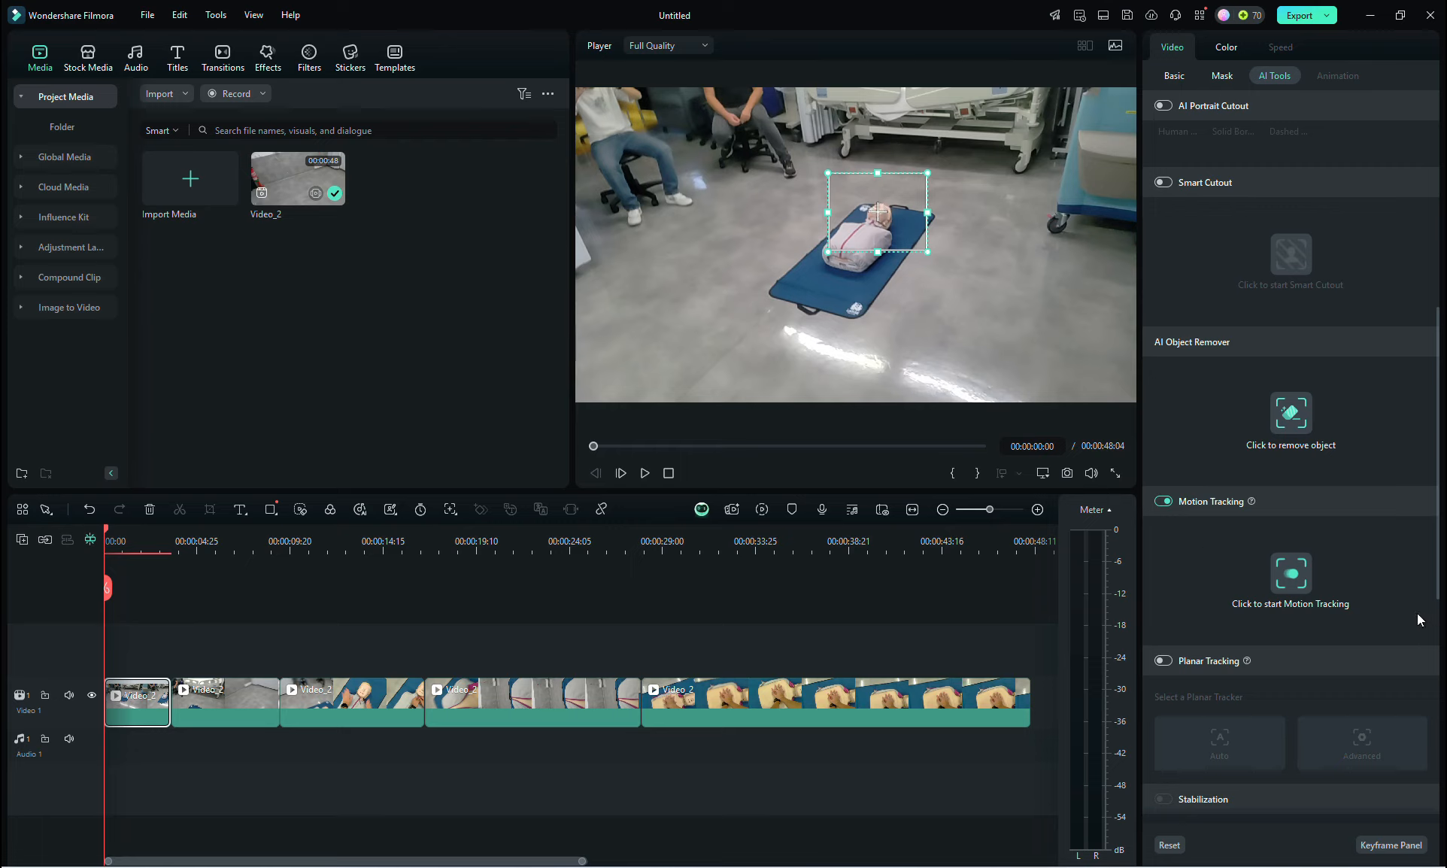
click(1293, 577)
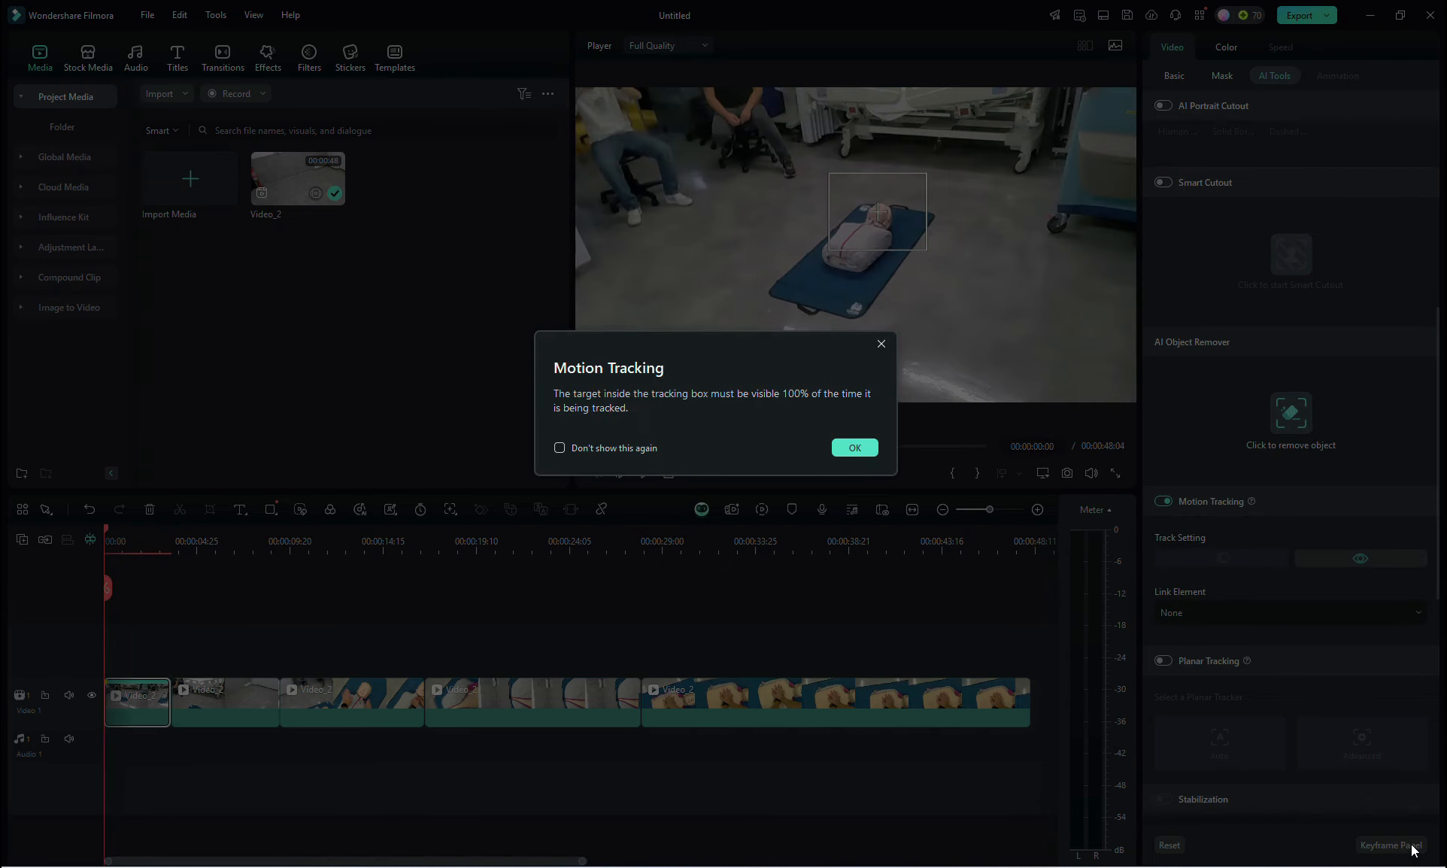
click(856, 448)
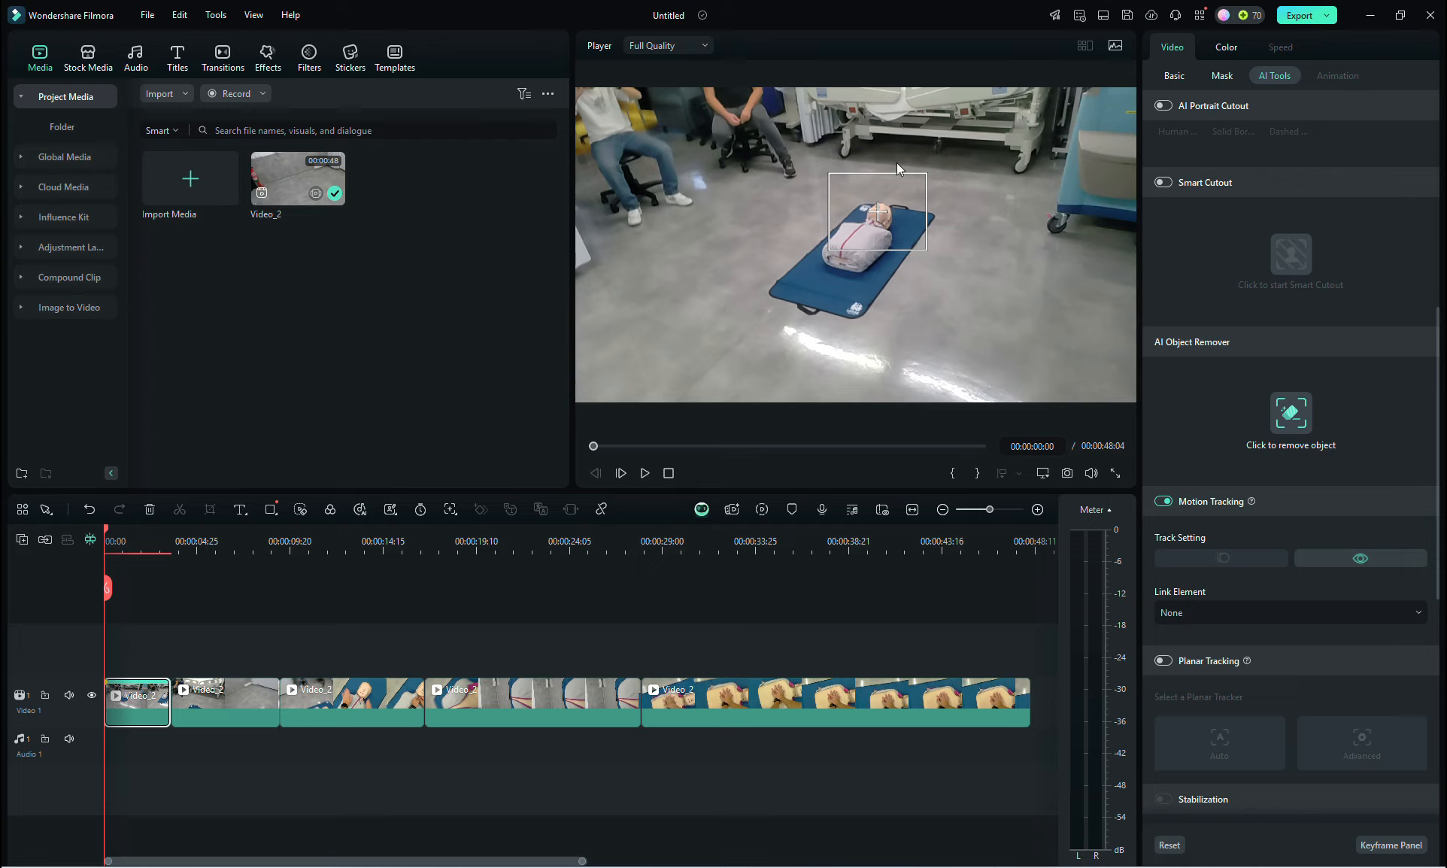
Link a mosaic element to the tracked motion and switch it to the pixelated mosaic style
mouse_move(1251, 661)
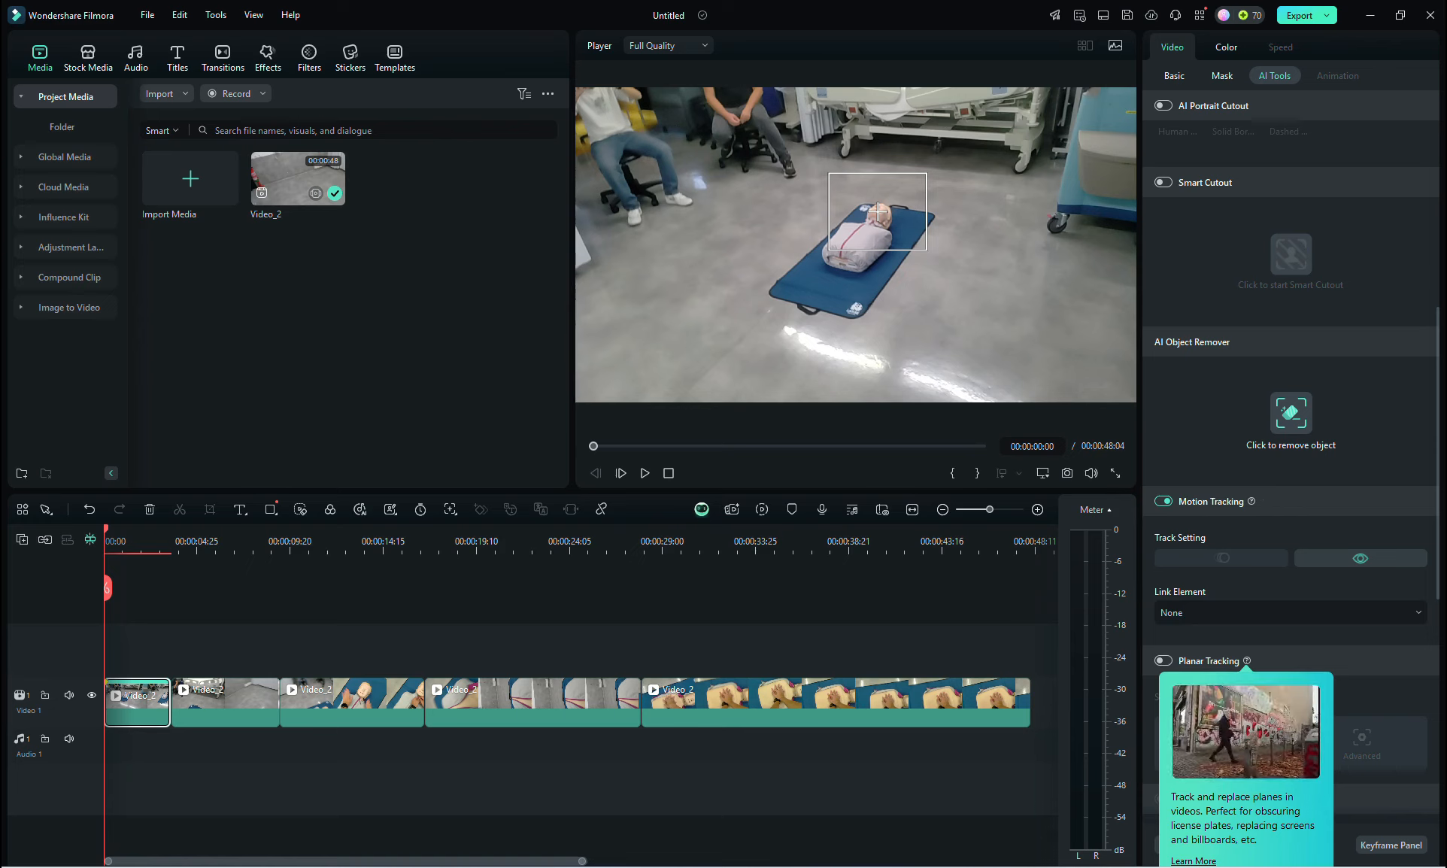
click(1312, 618)
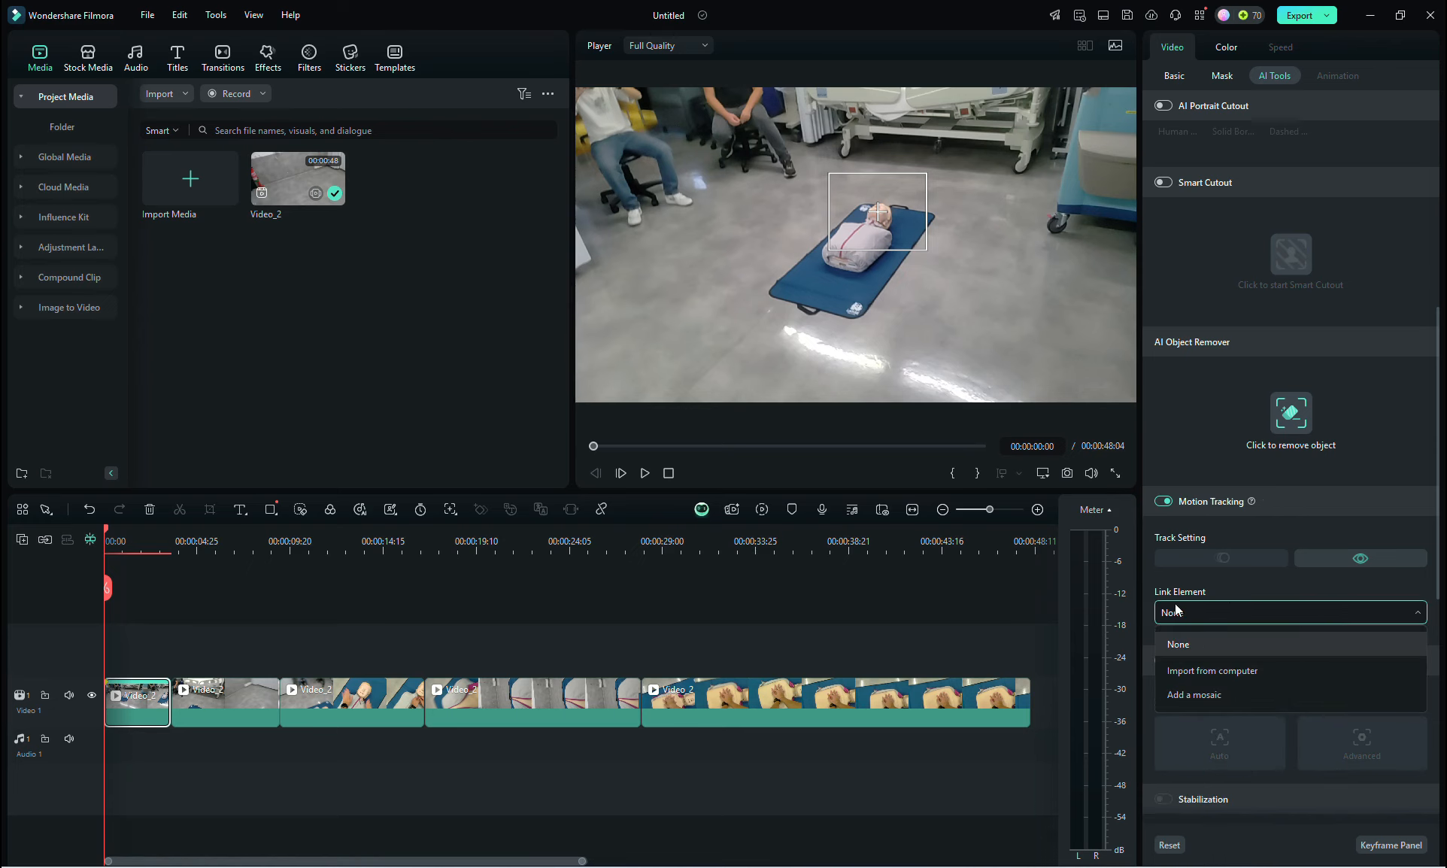
click(1202, 695)
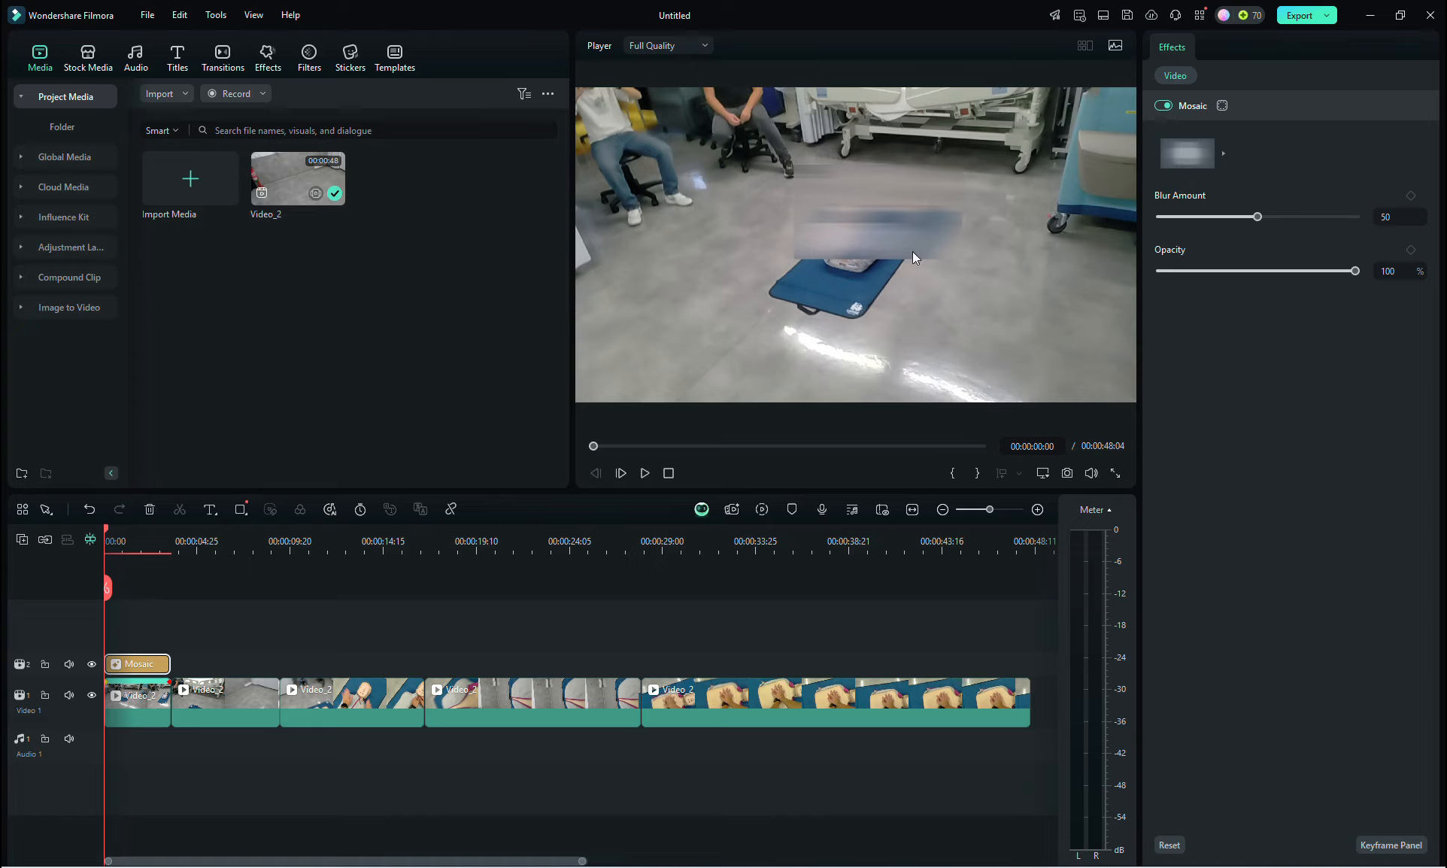
click(1223, 154)
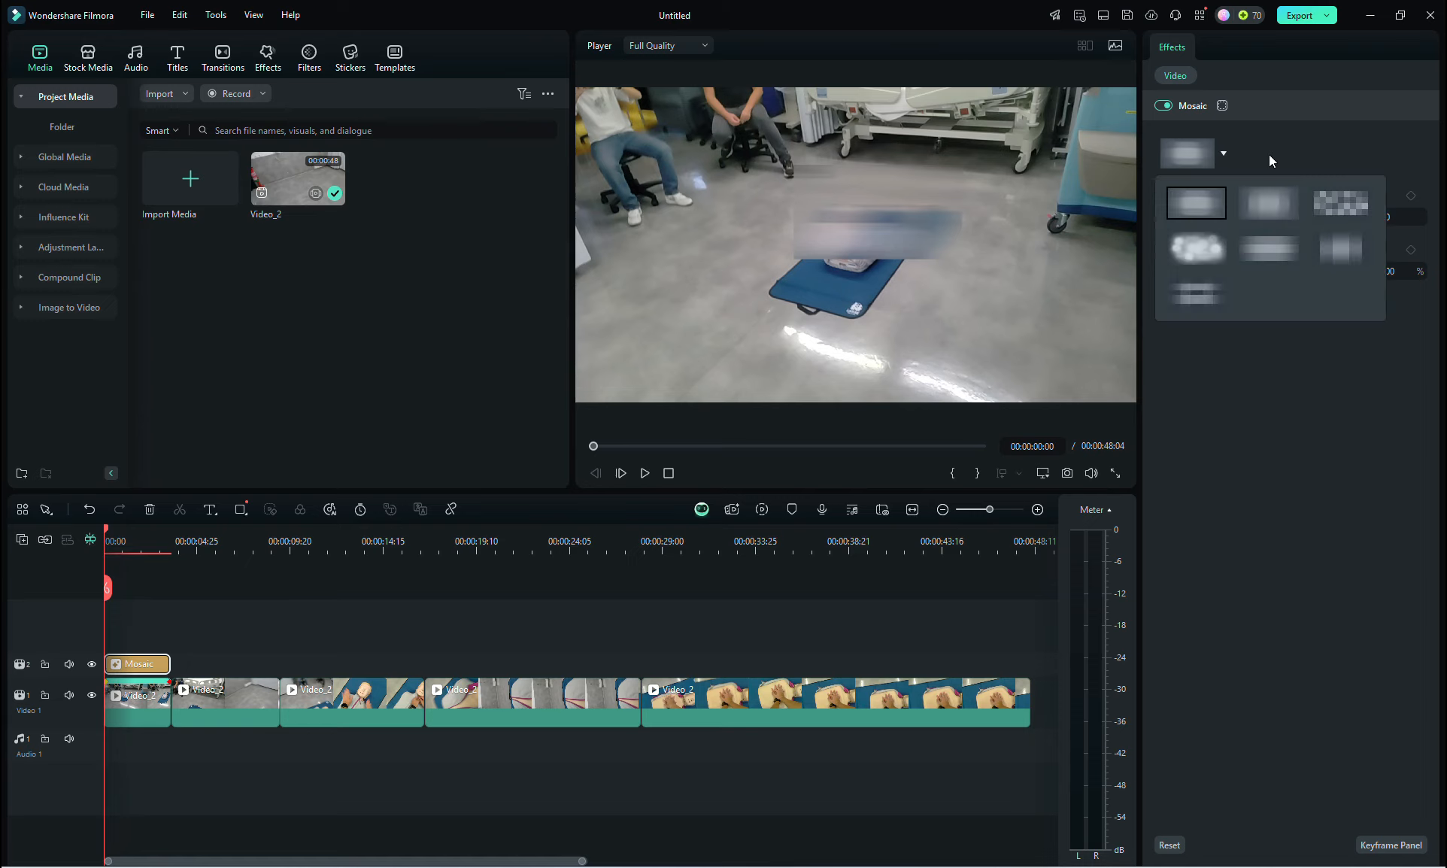
click(1342, 204)
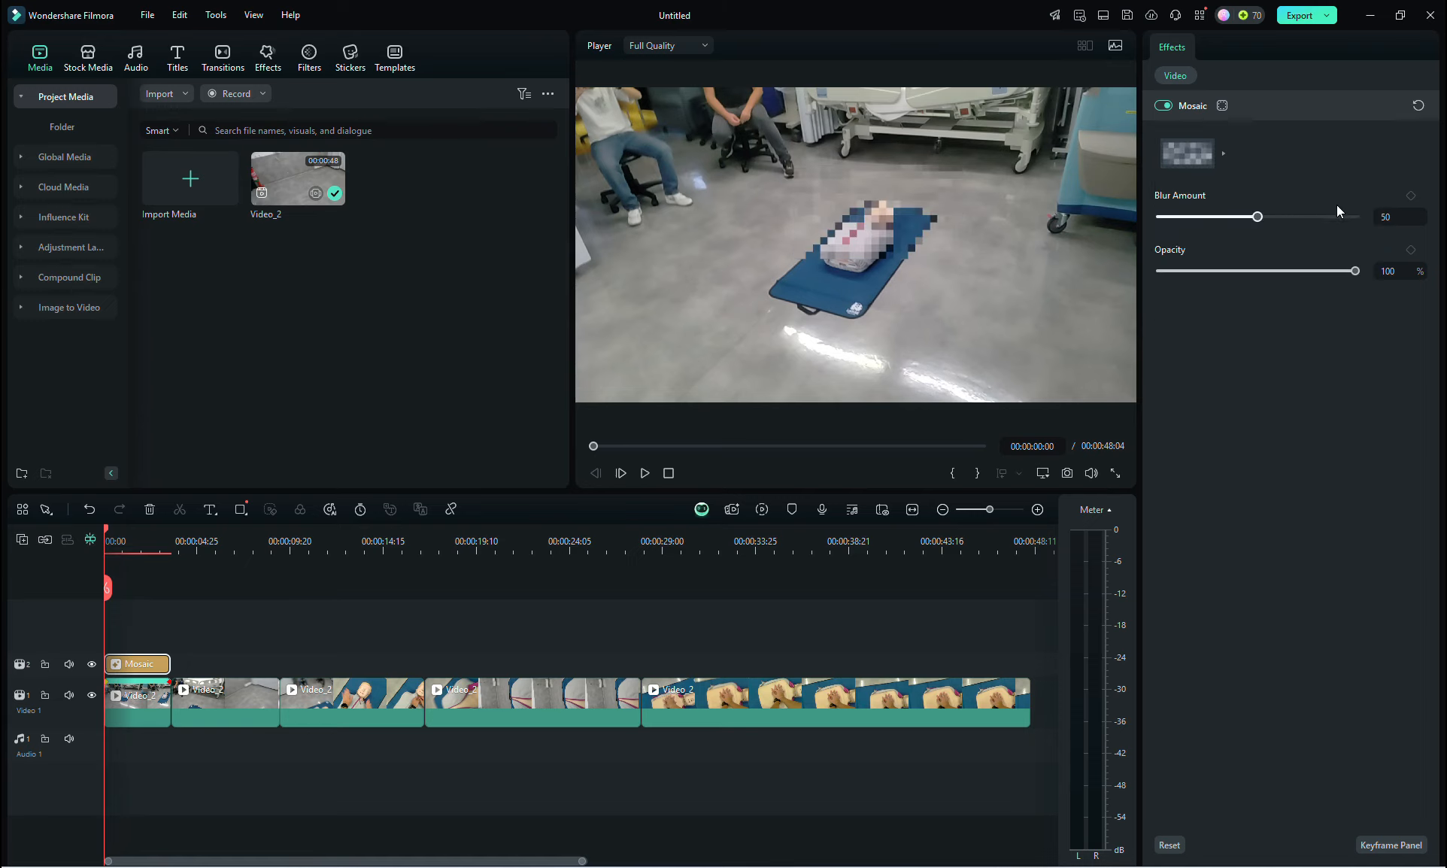
Shrink the mosaic box so it covers only the mannequin's head
click(883, 222)
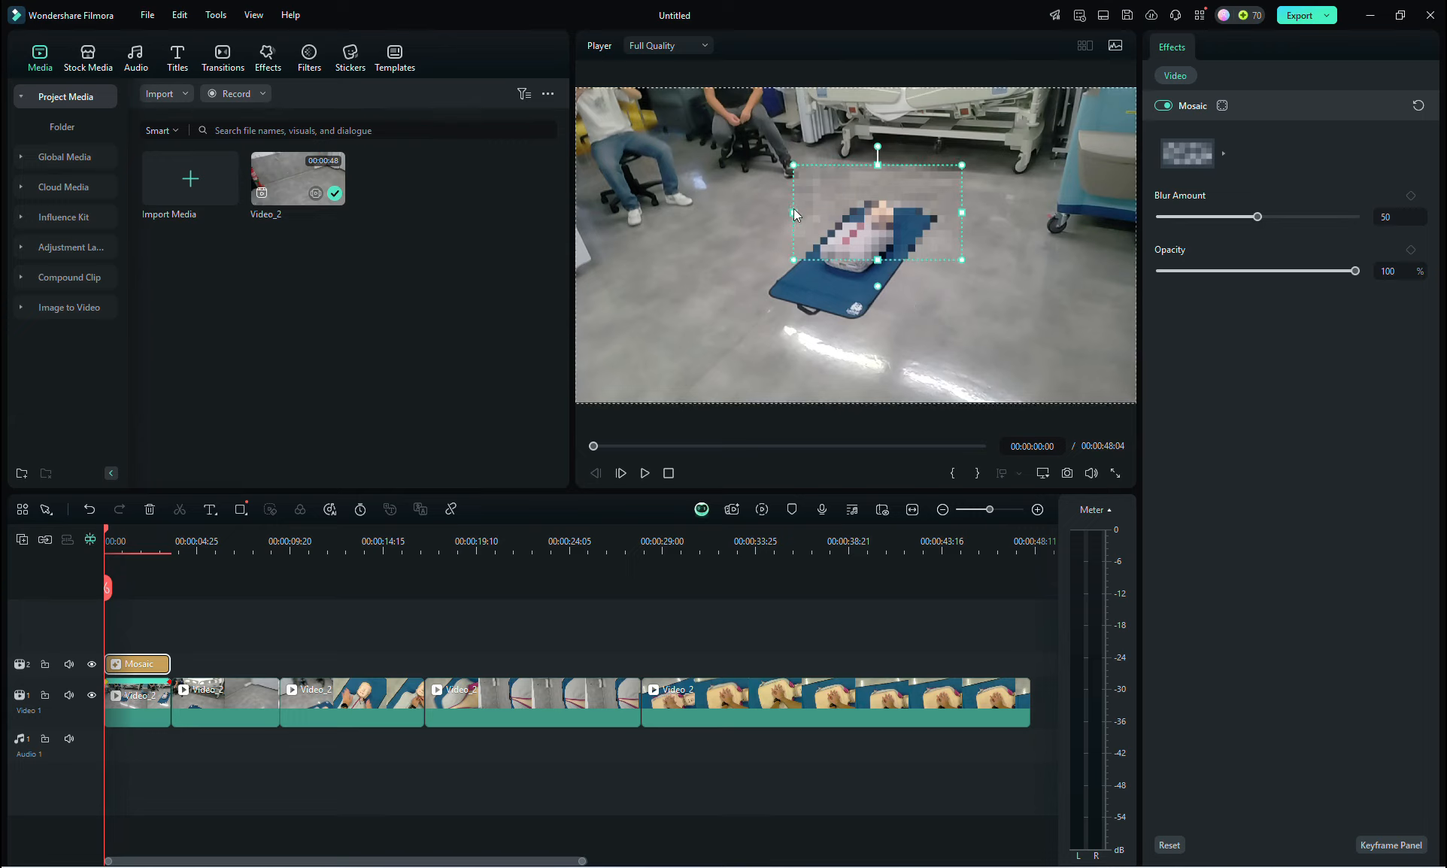
drag(795, 214, 833, 213)
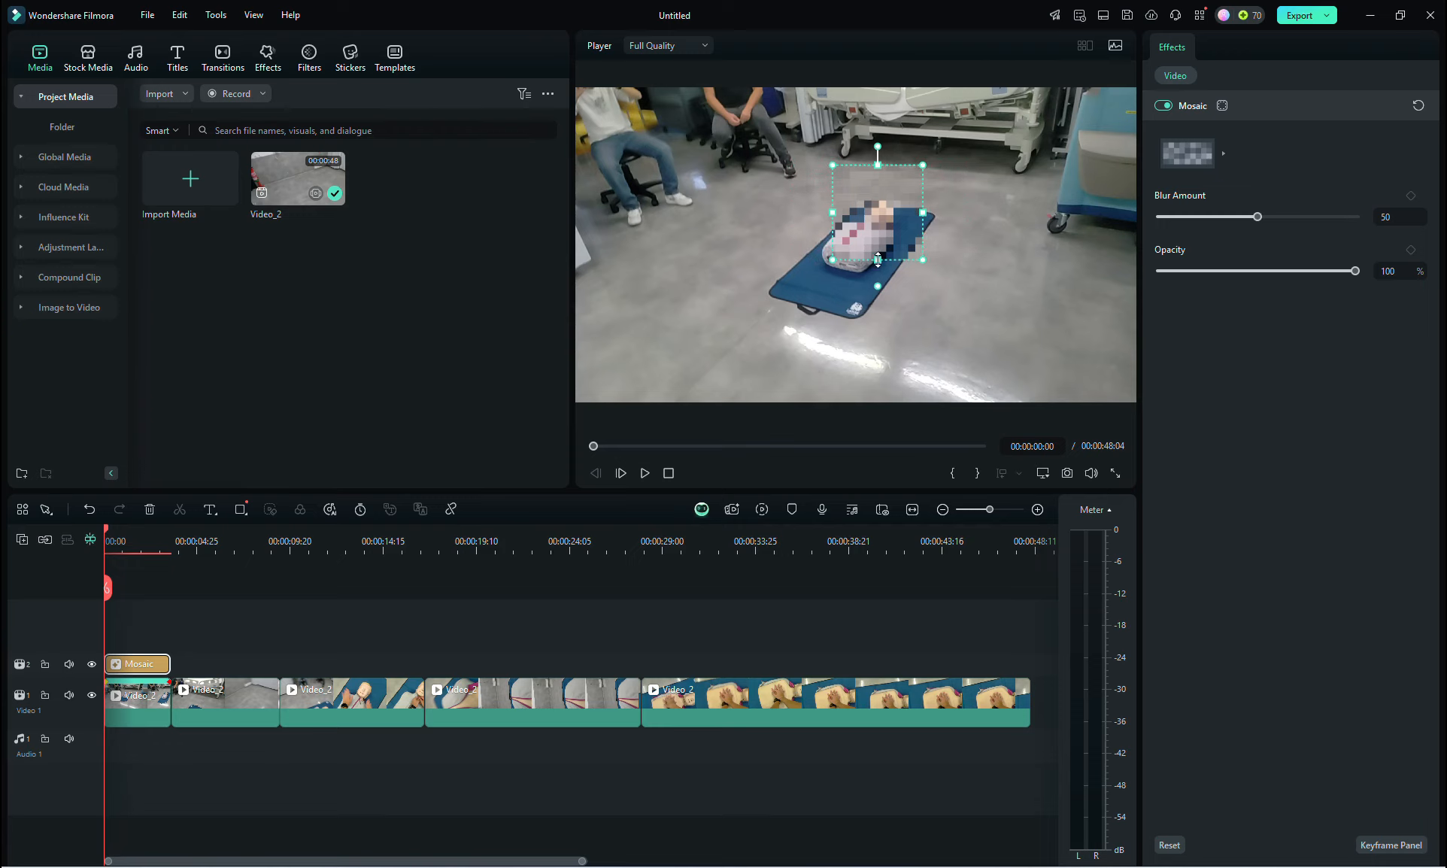
drag(878, 258, 878, 214)
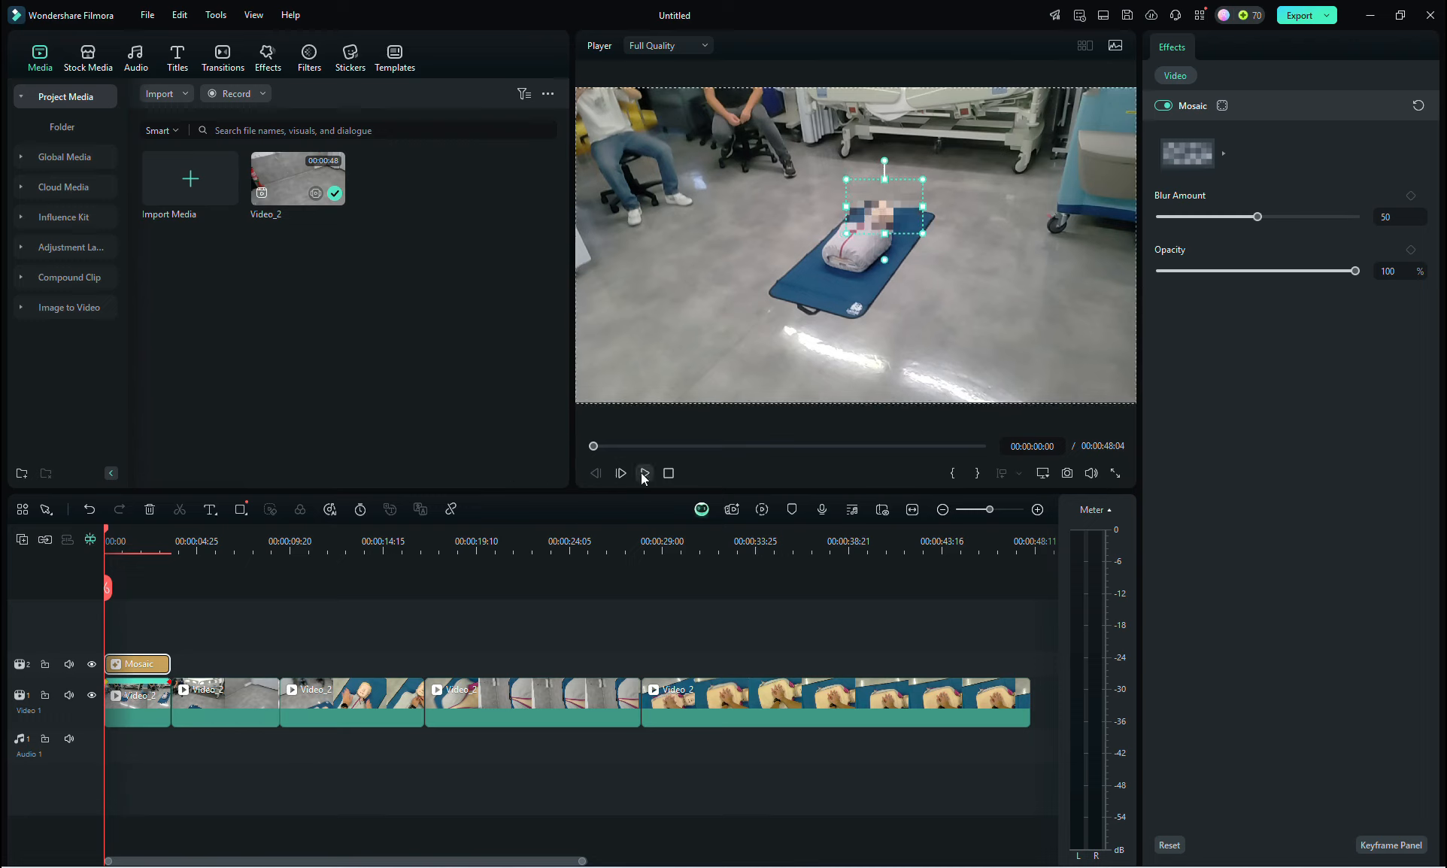
Play back the first clip to check the tracked mosaic
click(645, 382)
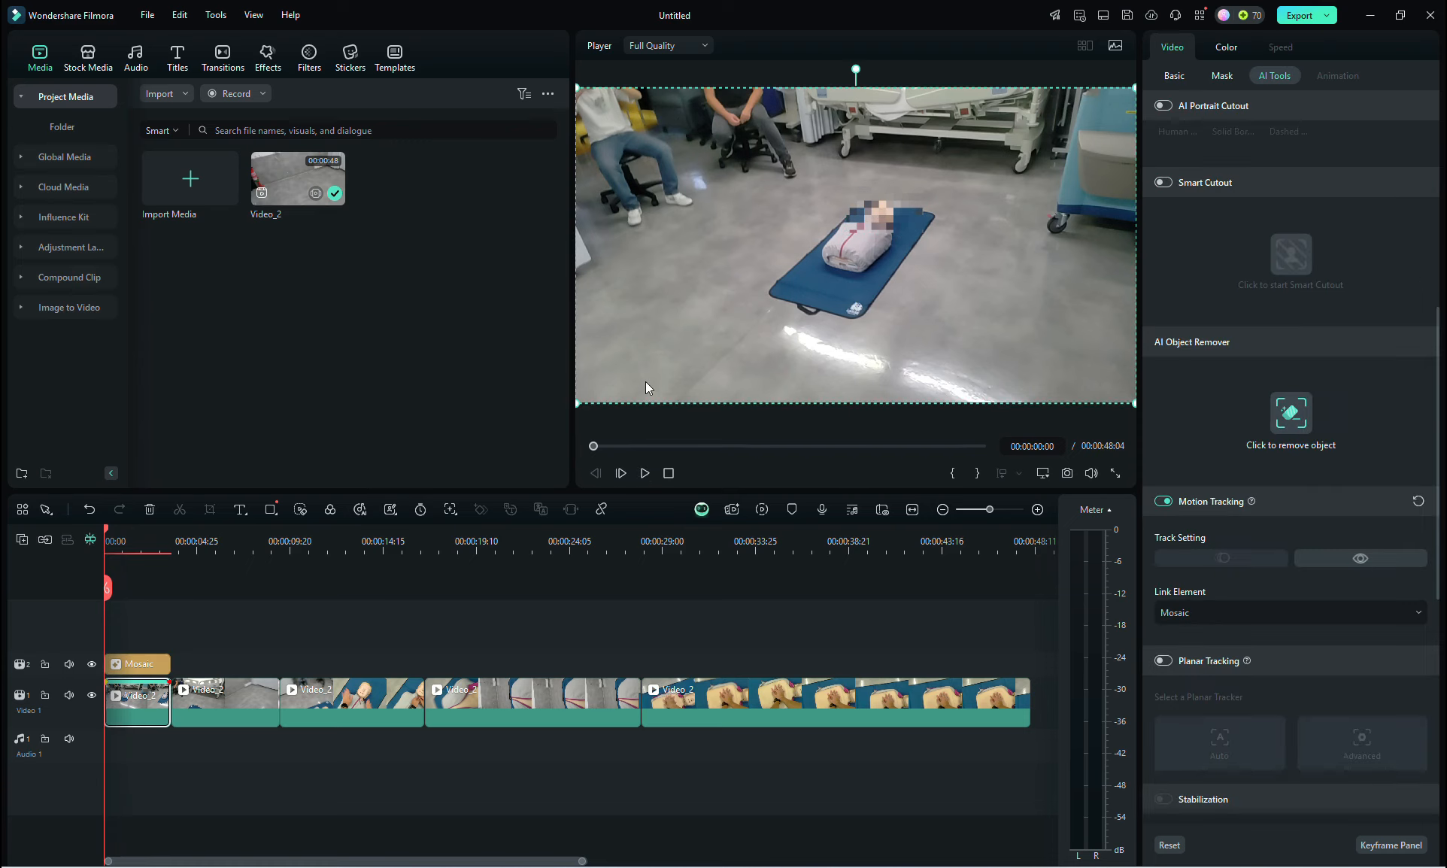
click(644, 474)
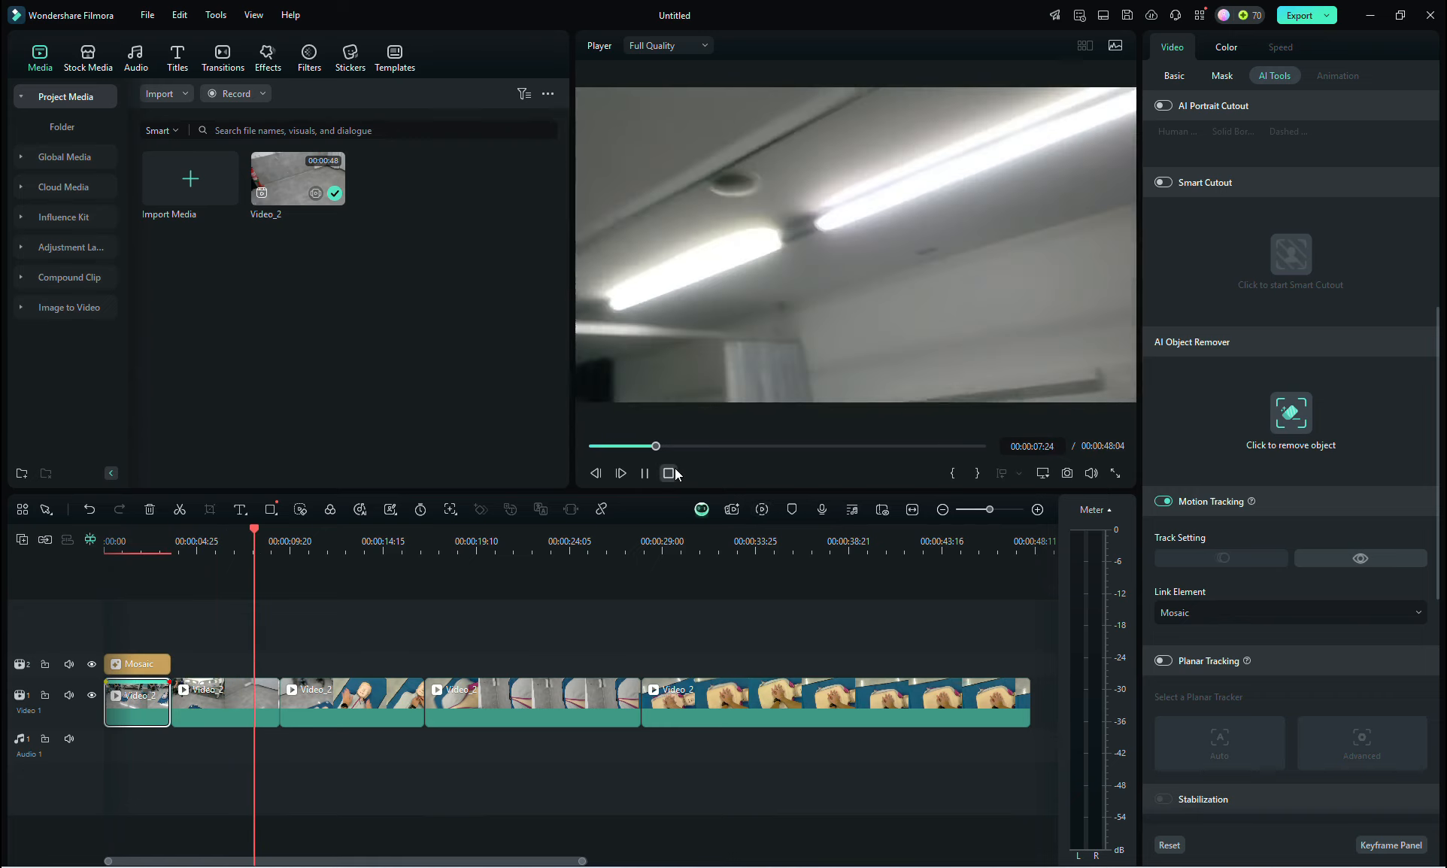
click(675, 469)
Stretch the mosaic box downward over the mannequin's upper body and preview the playback
click(890, 213)
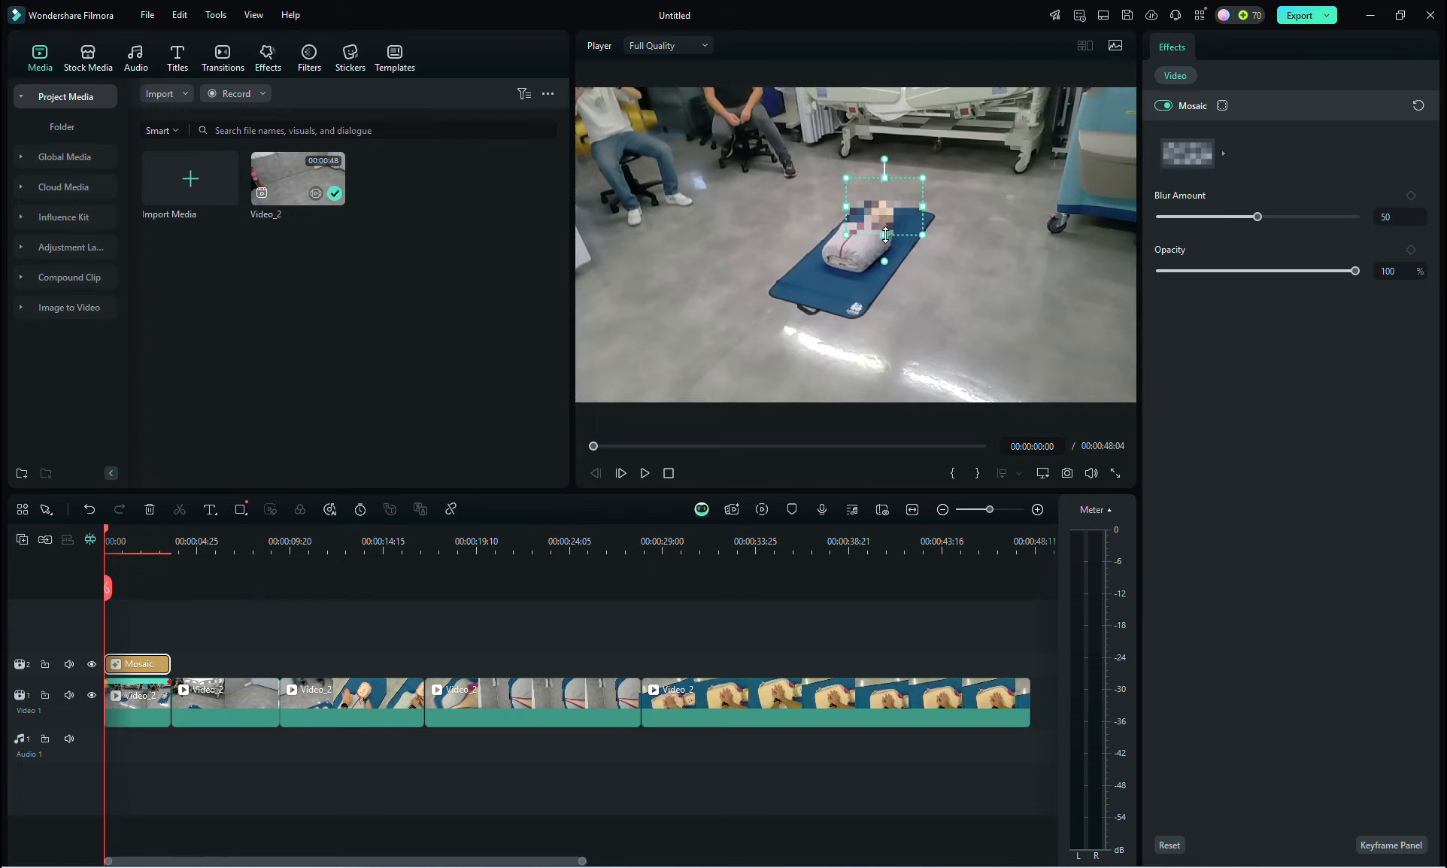
drag(886, 235, 882, 256)
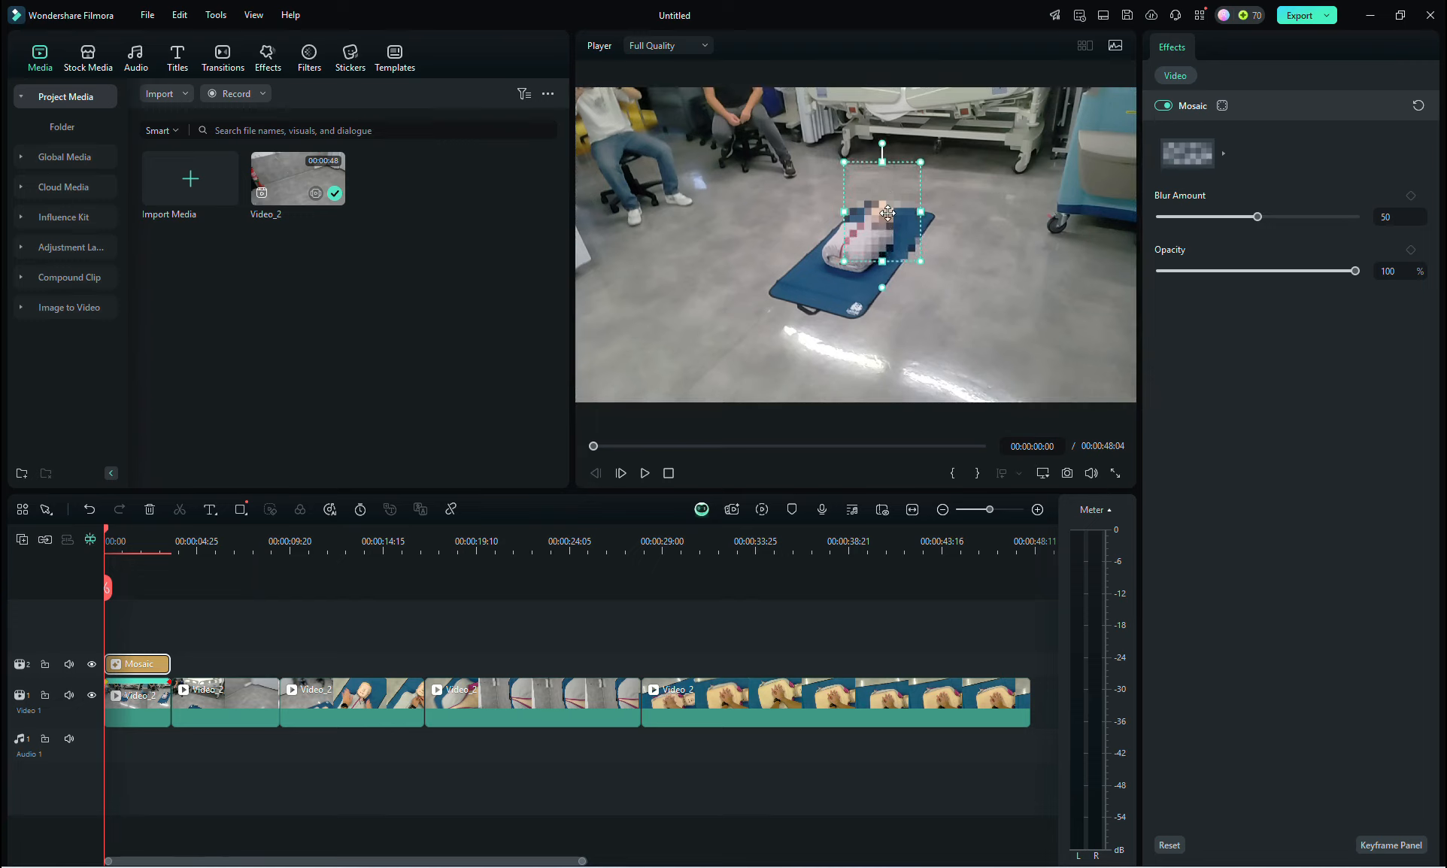
click(644, 472)
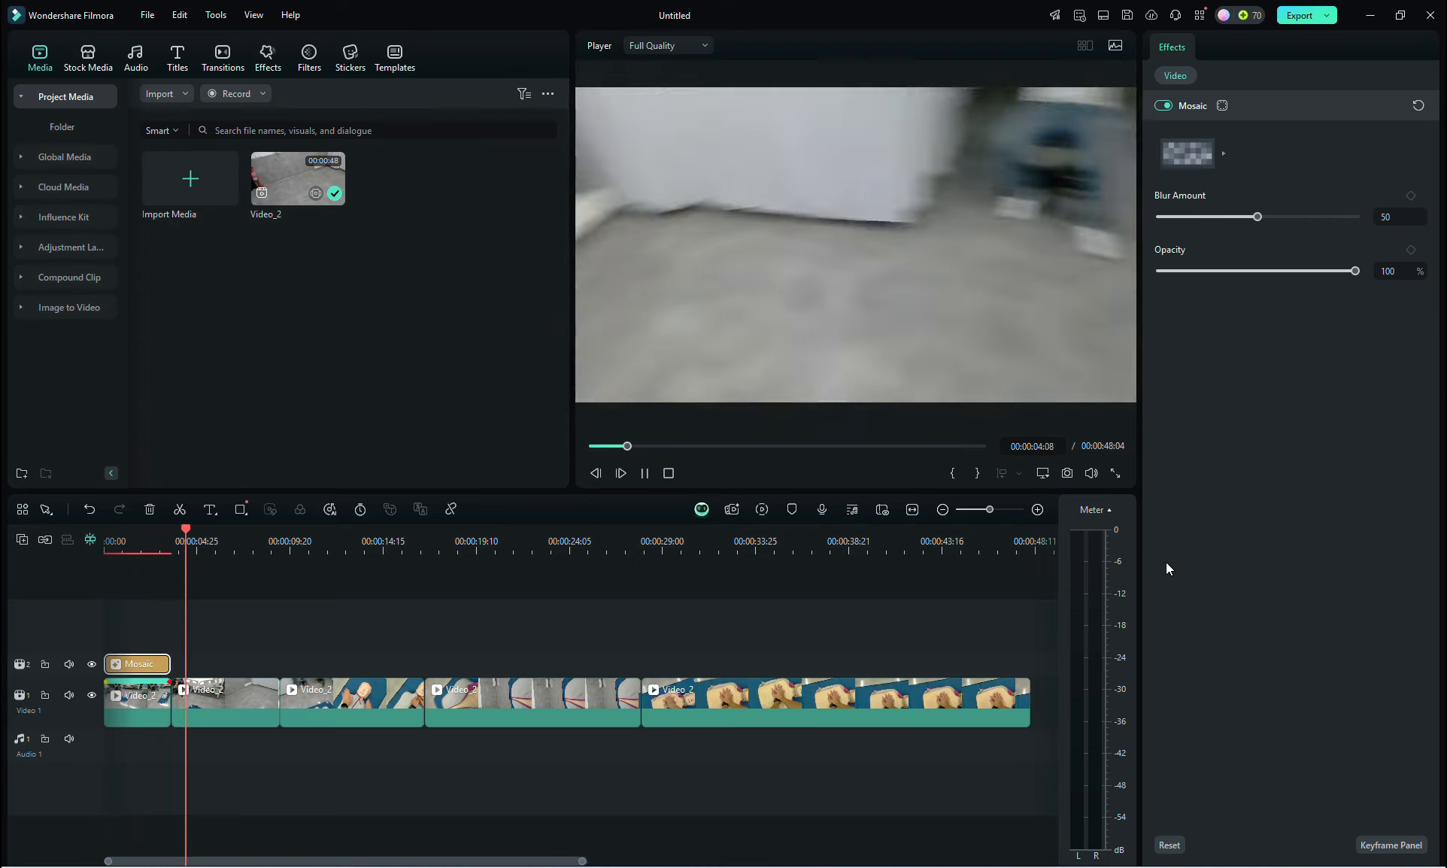
click(669, 473)
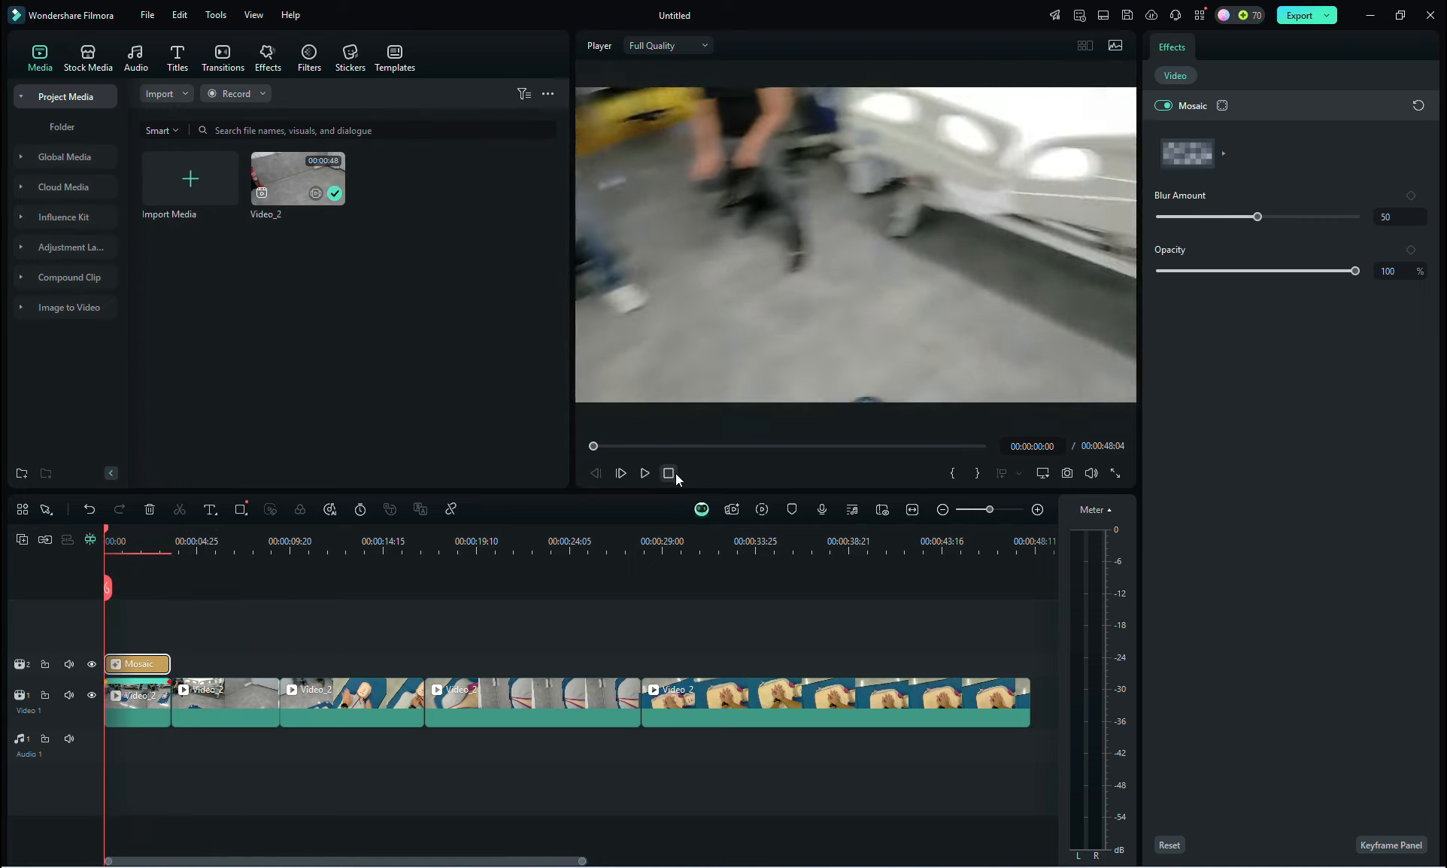
Lengthen the mosaic clip slightly on the timeline and preview the result
click(238, 699)
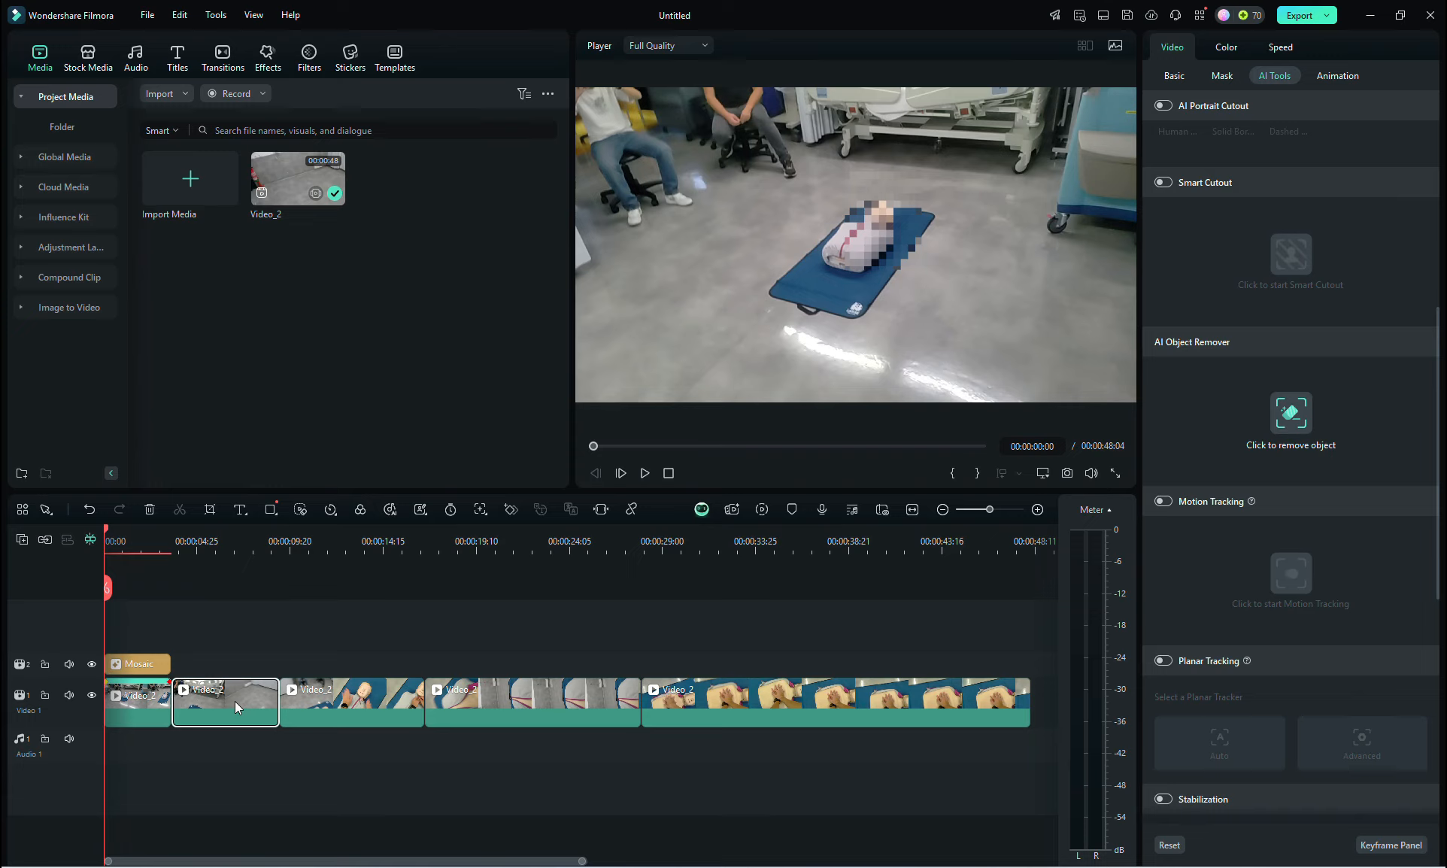
click(160, 665)
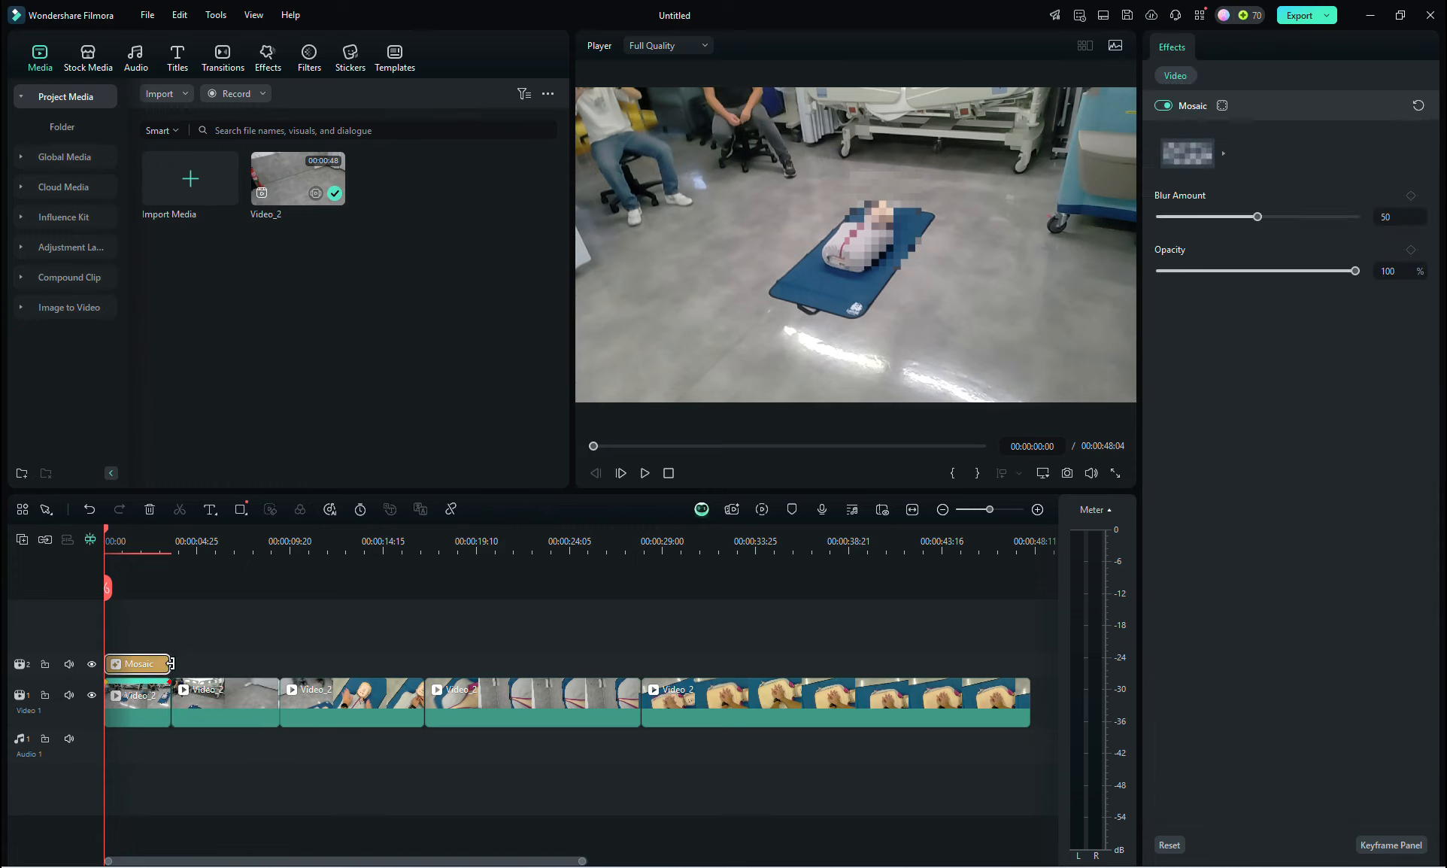
drag(170, 663, 180, 661)
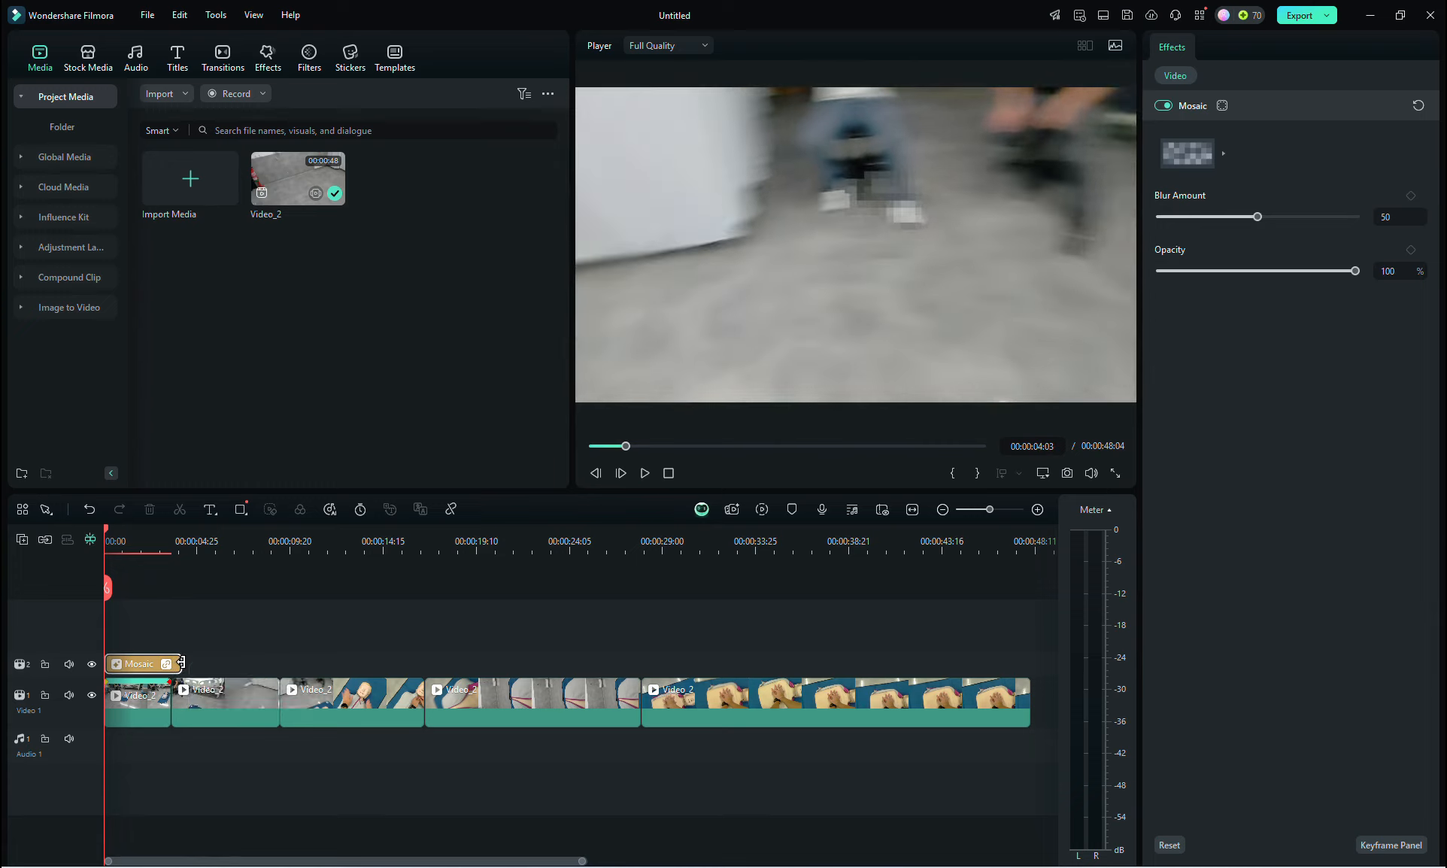
click(647, 473)
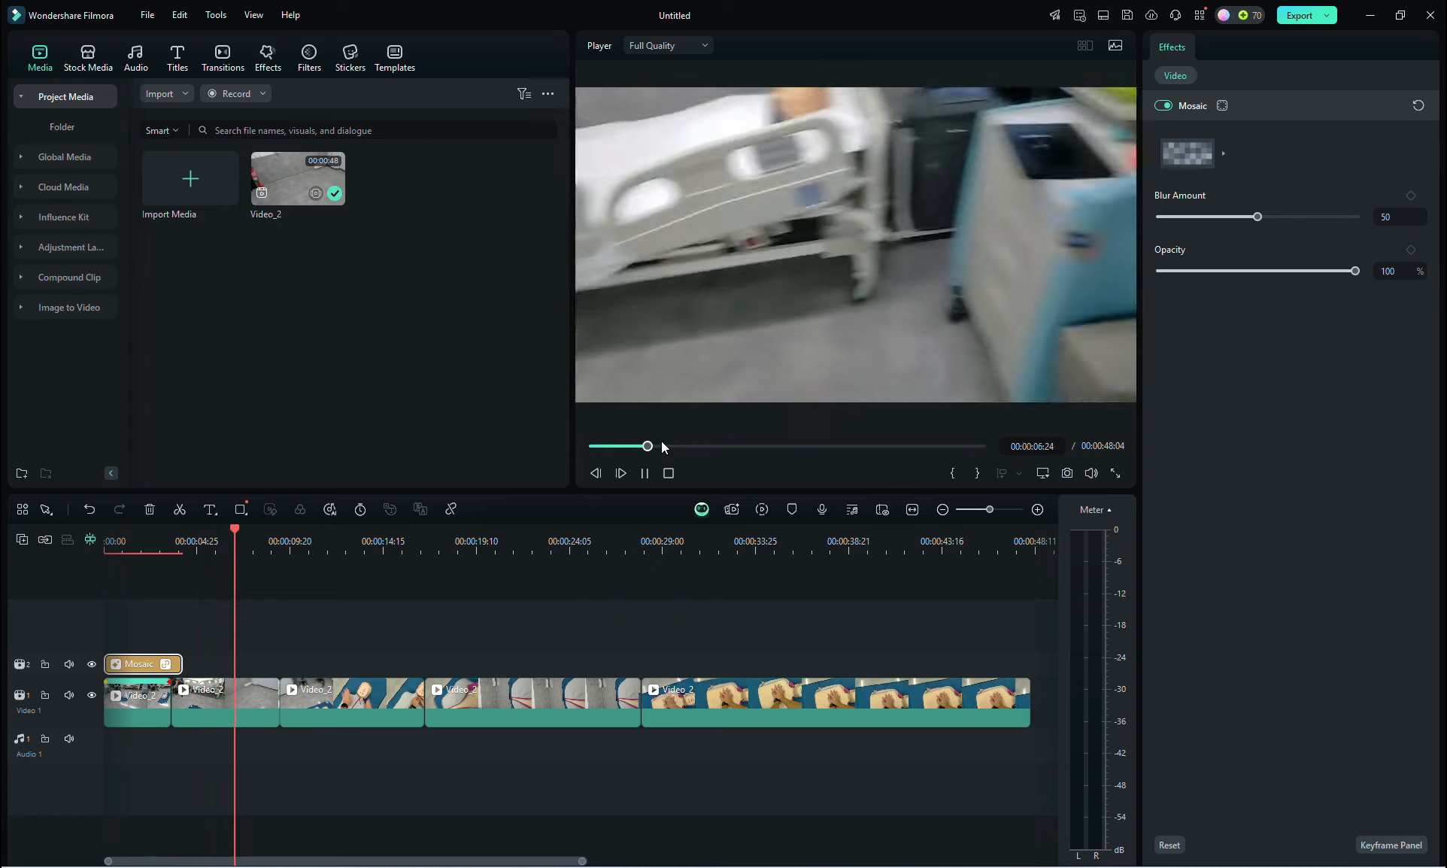
click(669, 473)
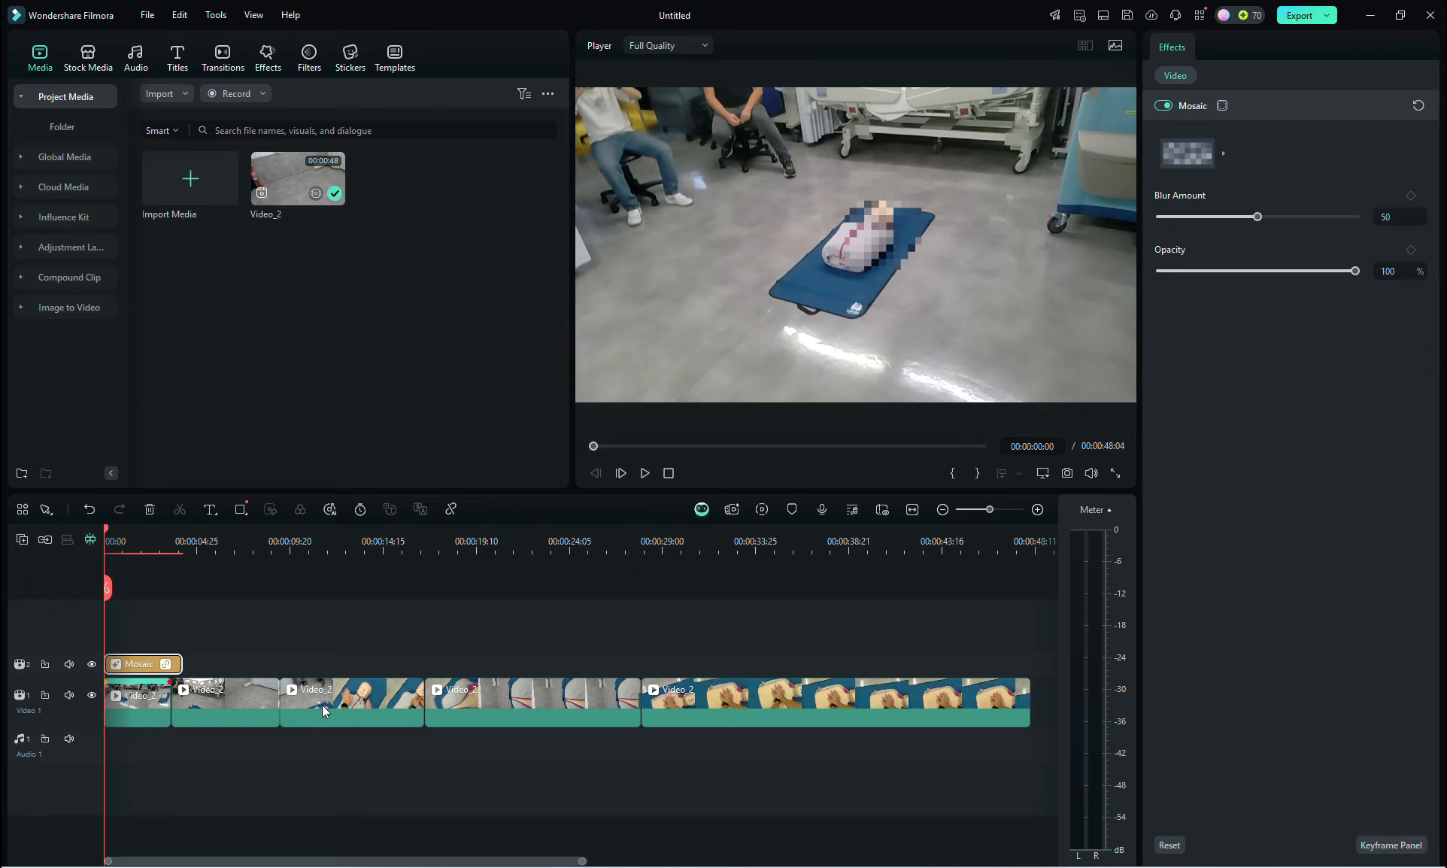
Select the third clip and enable Motion Tracking for it
click(300, 704)
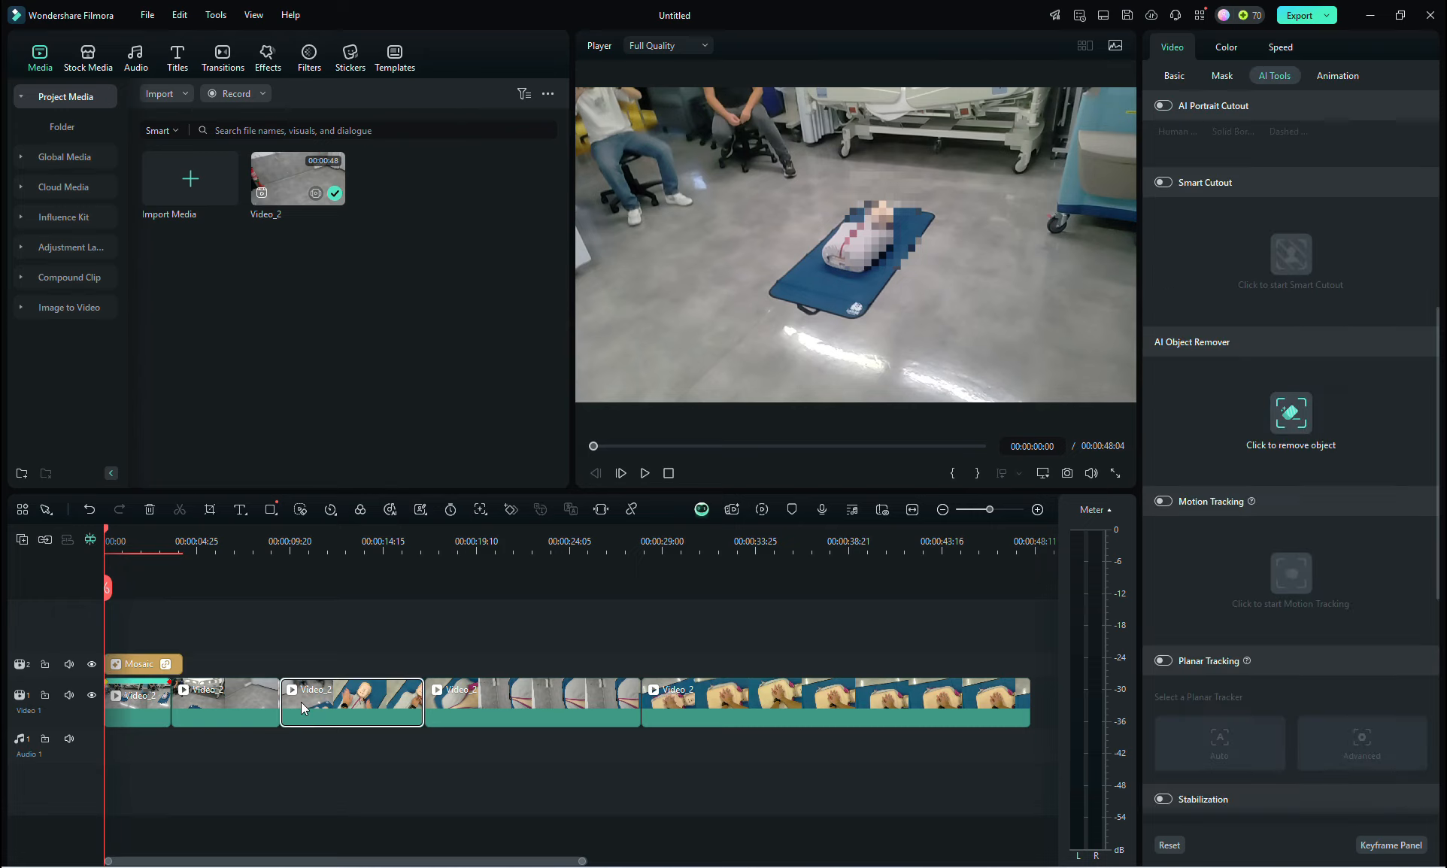
double_click(301, 703)
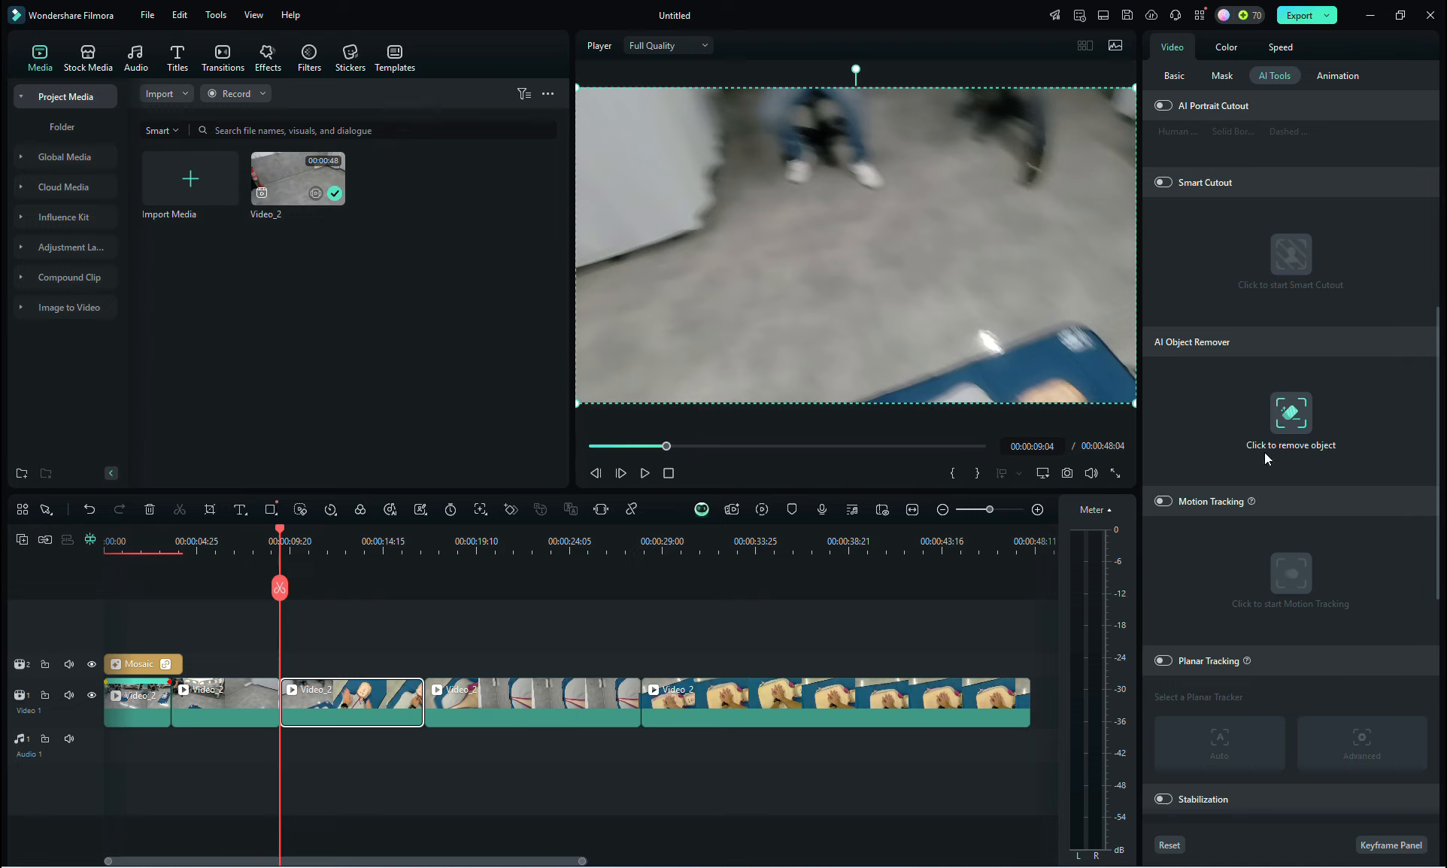
click(1163, 500)
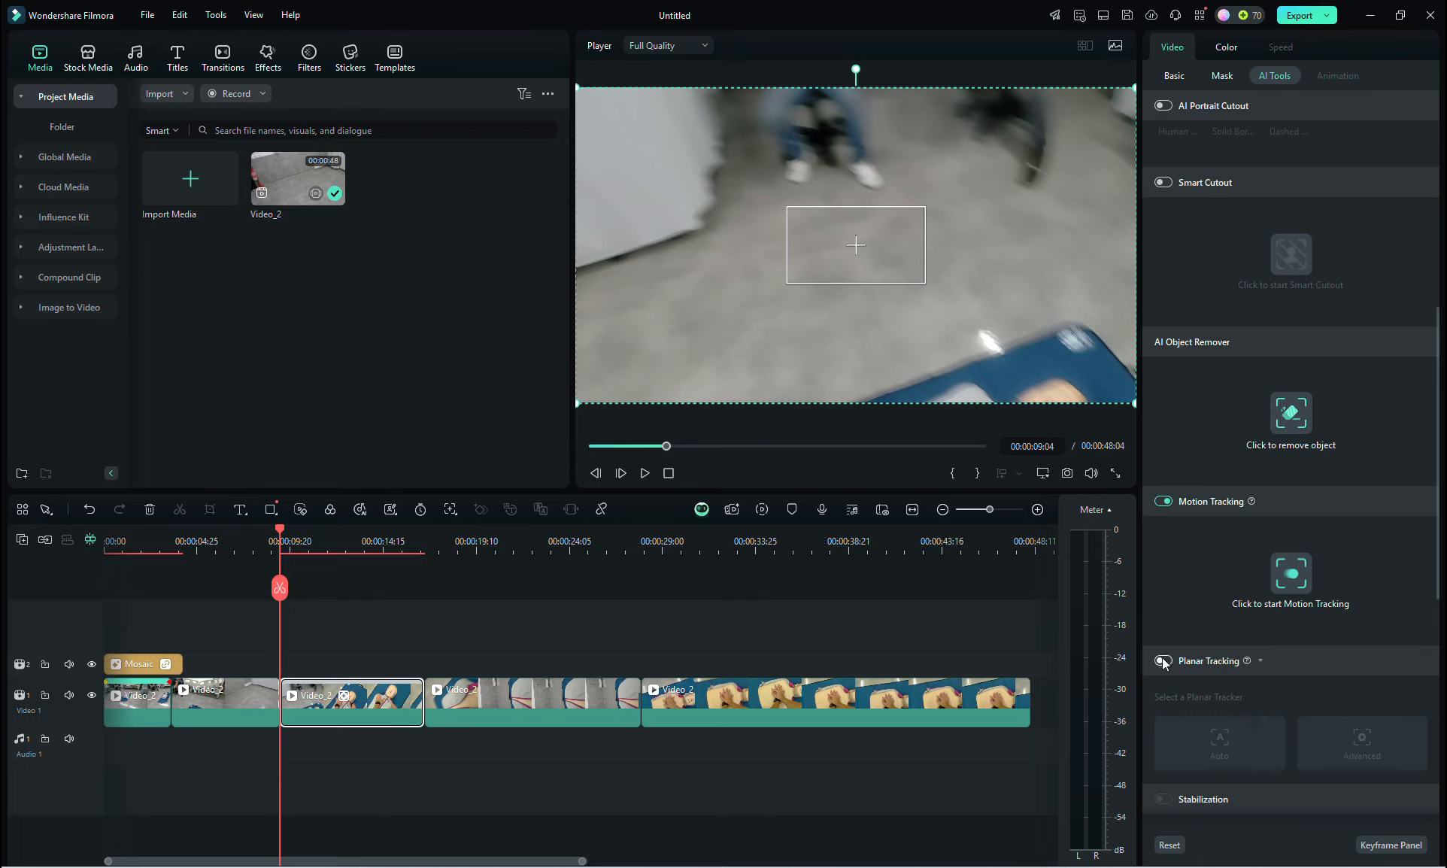
Move the tracking box to the lower right corner over the mannequin and start tracking, acknowledging the notice
drag(846, 246, 1047, 383)
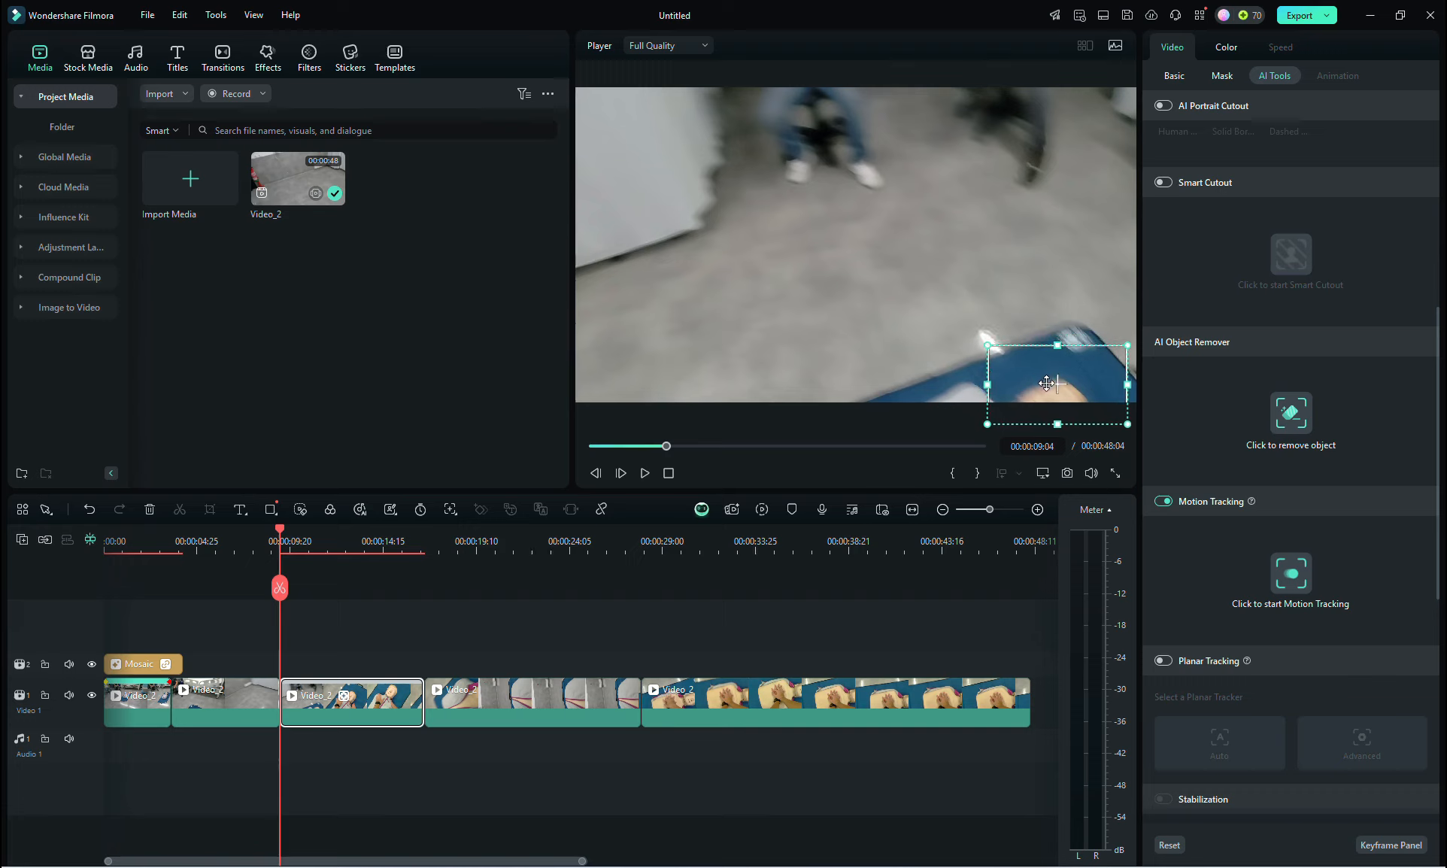
click(1298, 579)
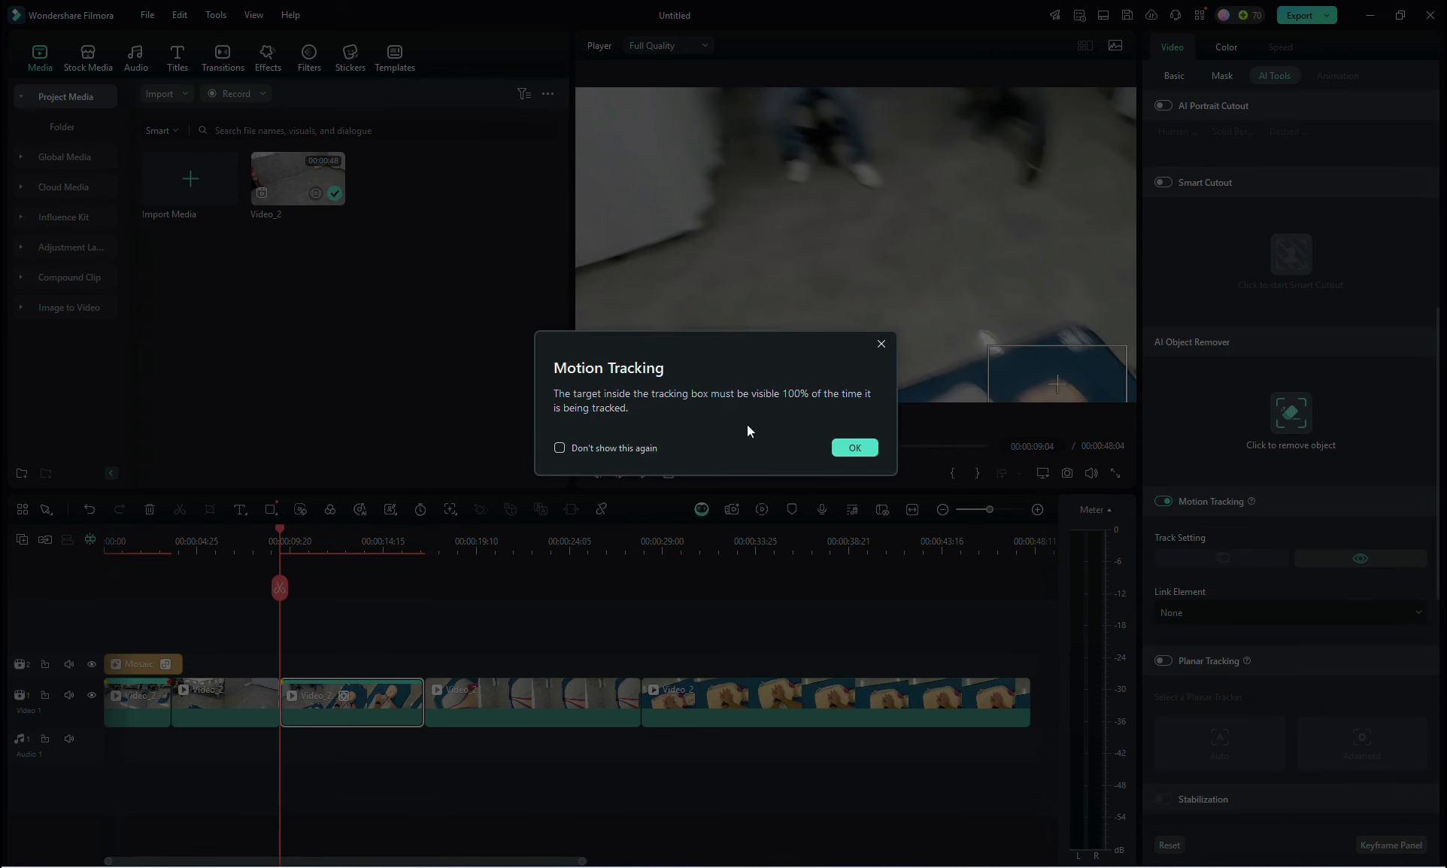
click(853, 445)
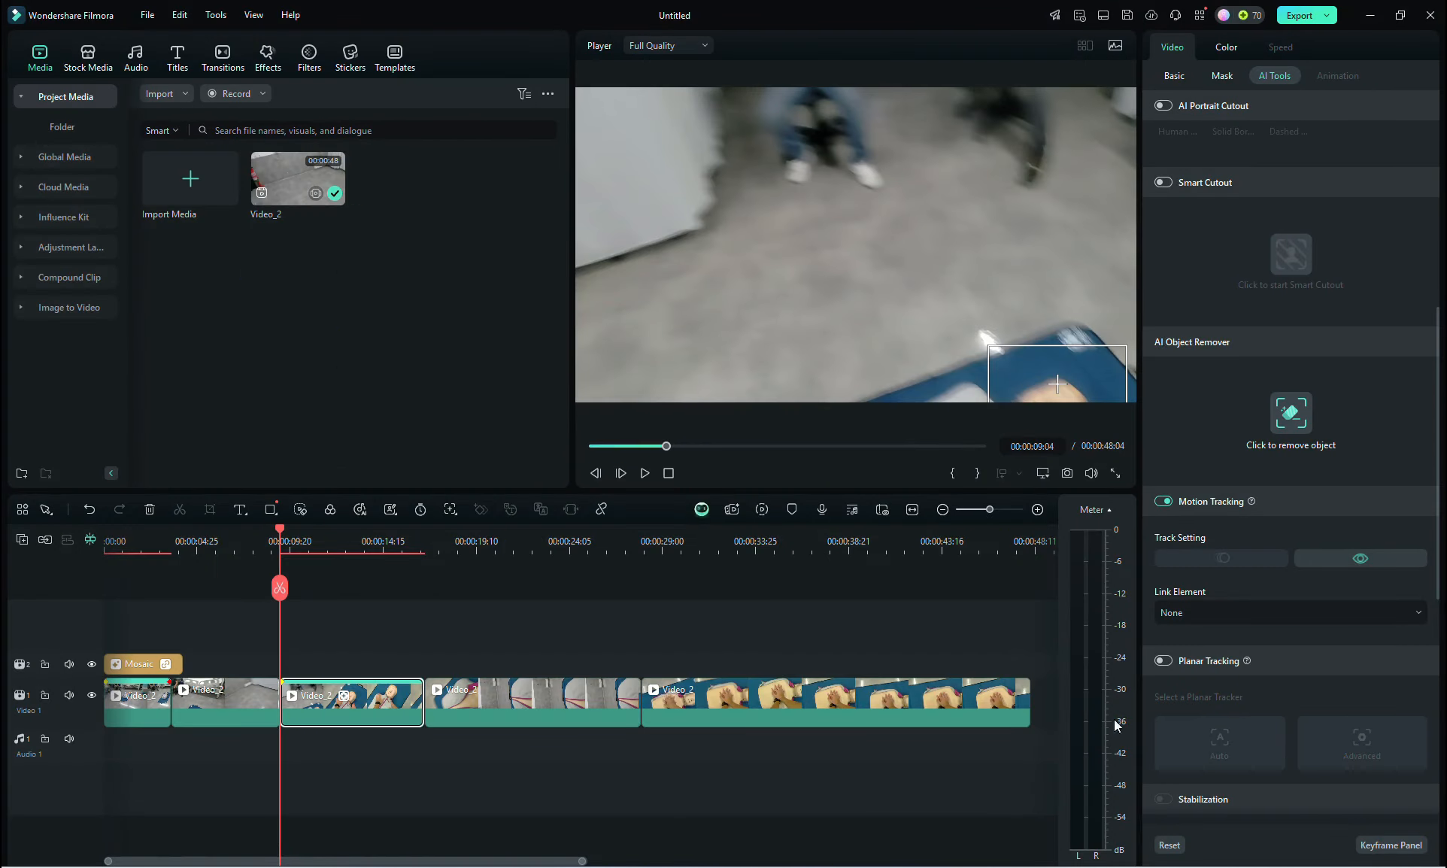
Link a pixelated mosaic to the tracked third clip, set its blur amount to 73, and preview playback
click(1250, 614)
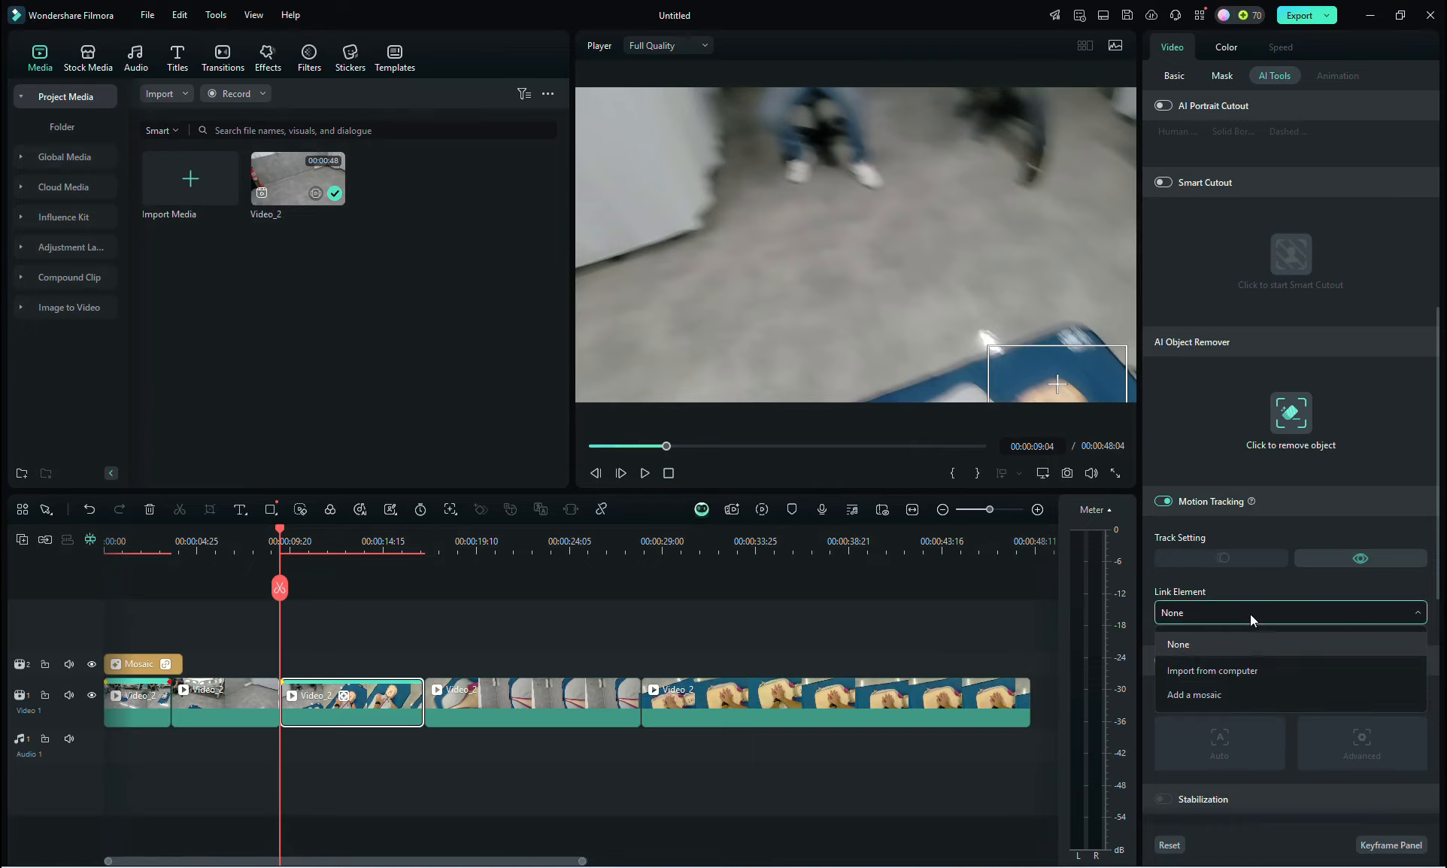
click(1216, 695)
click(1182, 151)
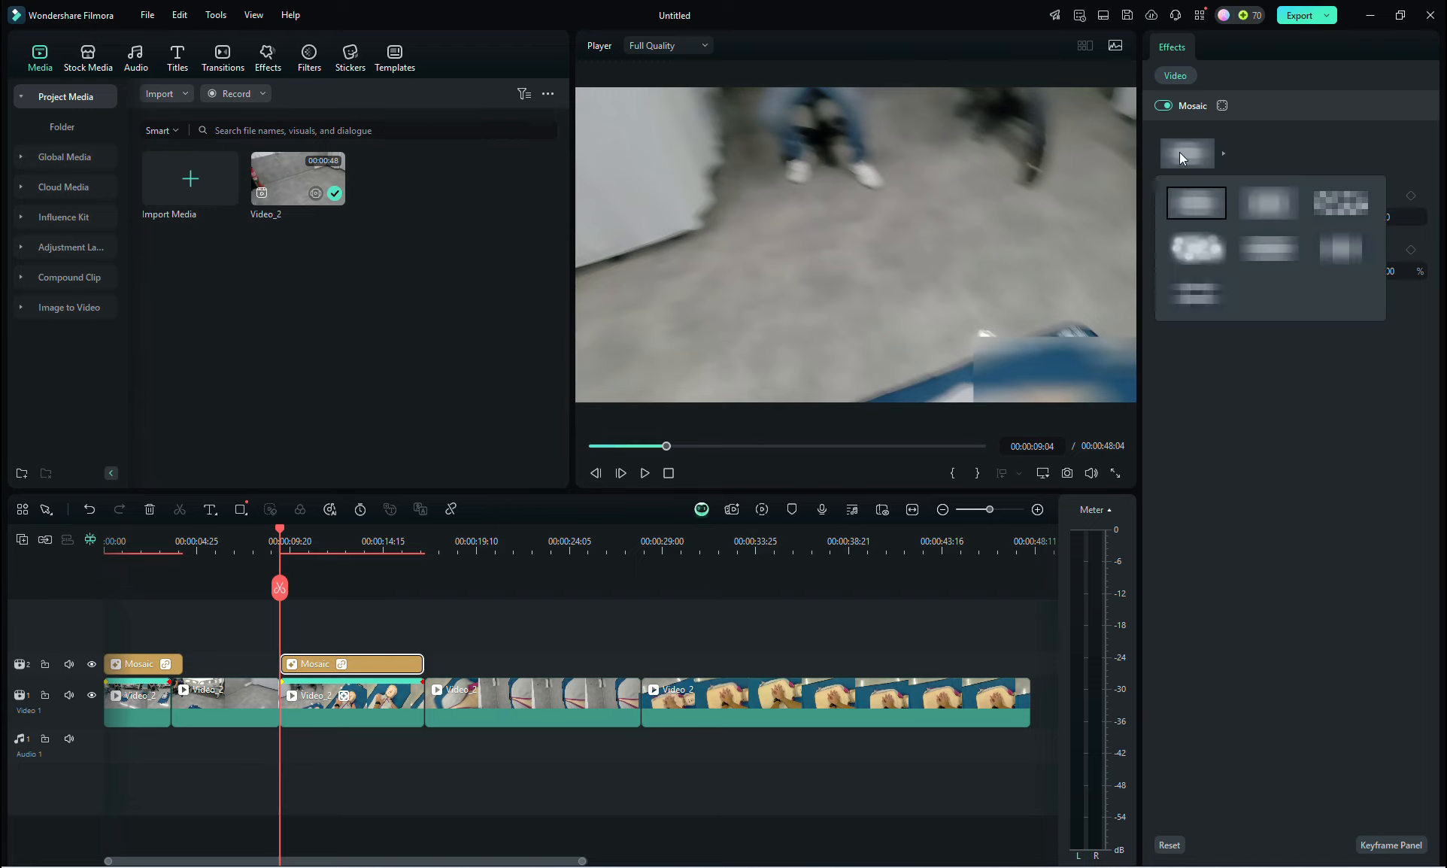
click(1348, 205)
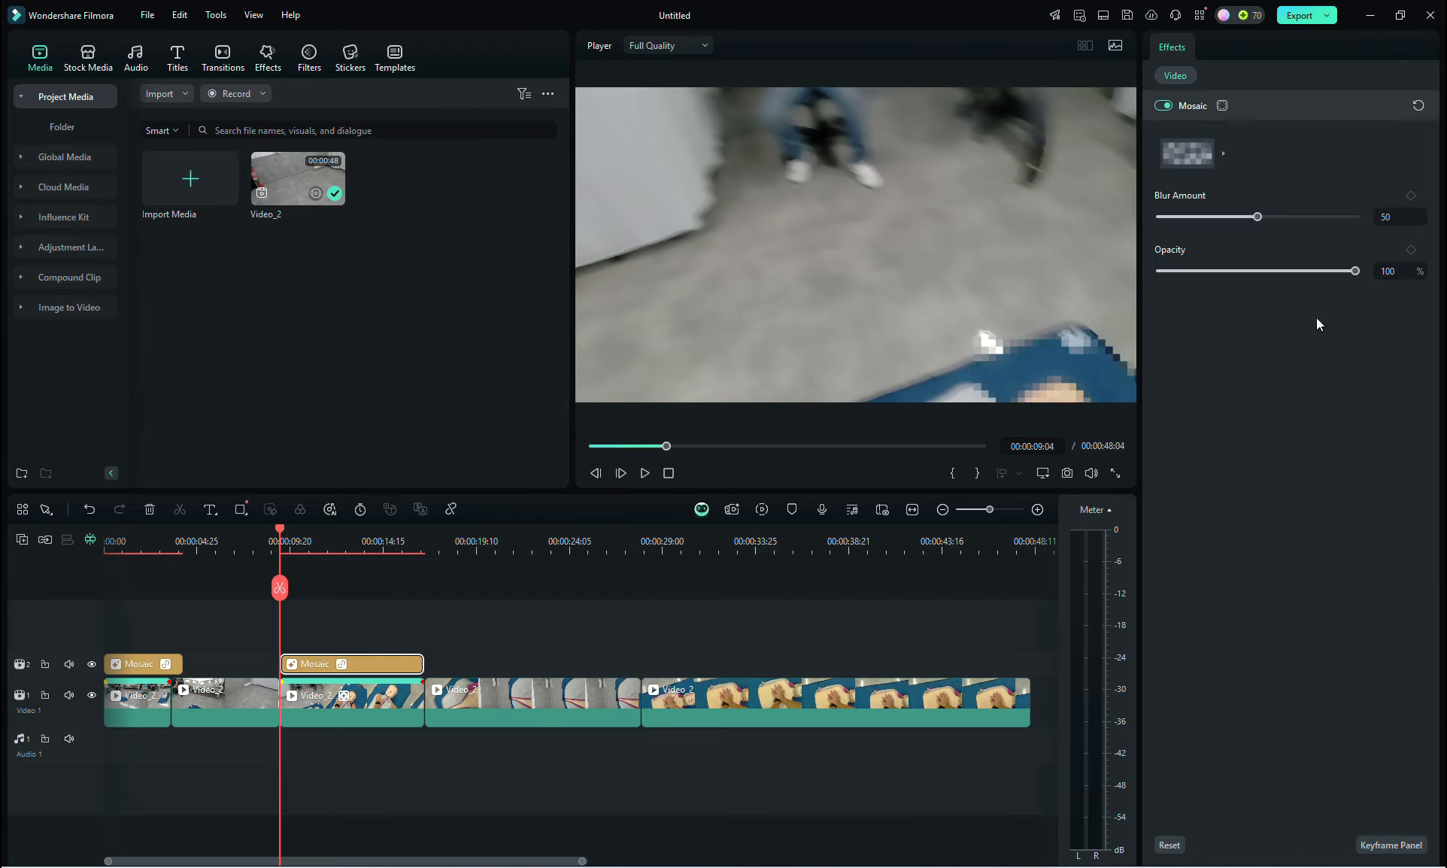
drag(1257, 218, 1303, 242)
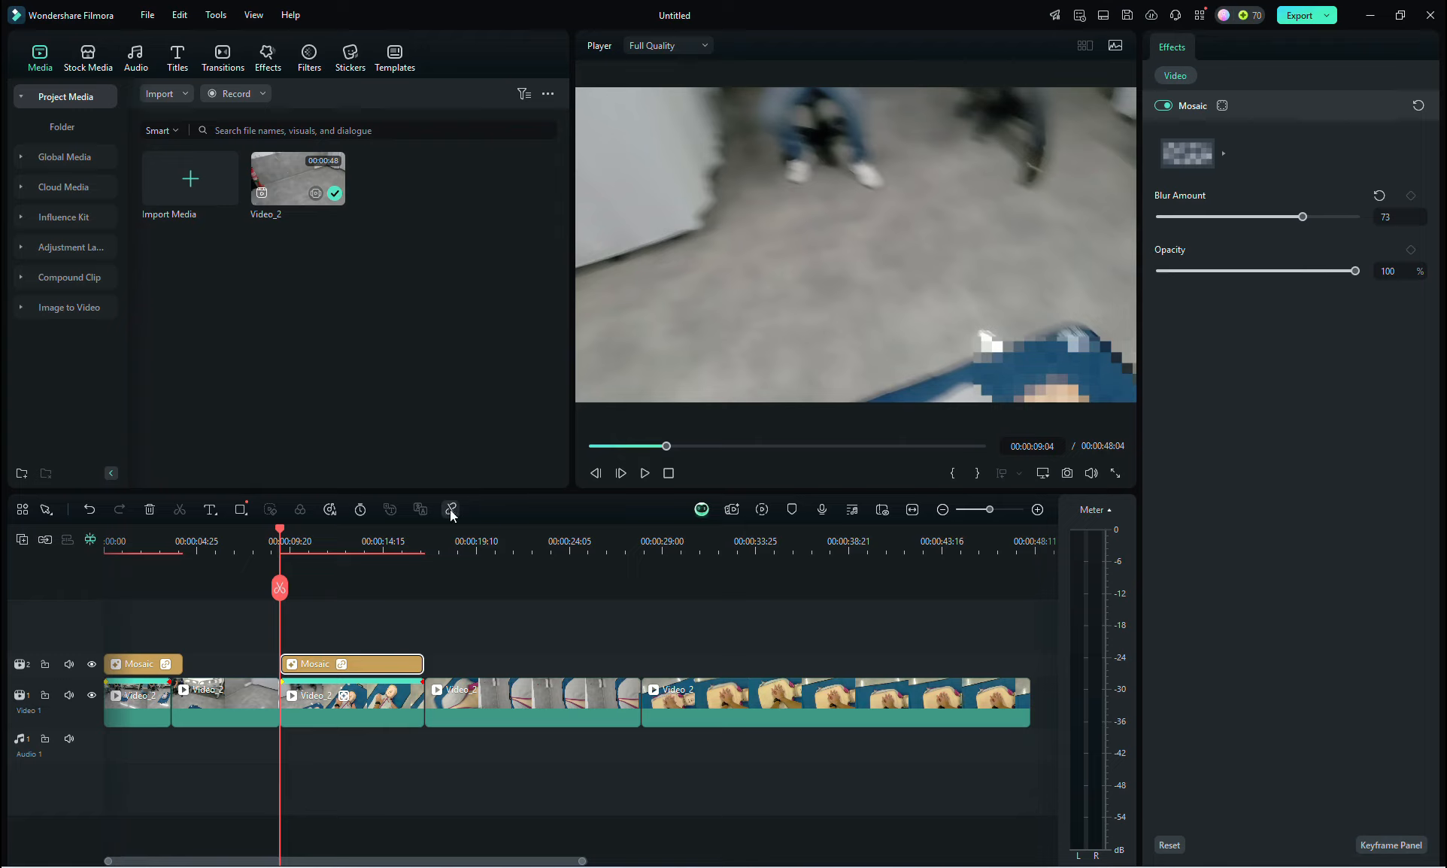
click(644, 473)
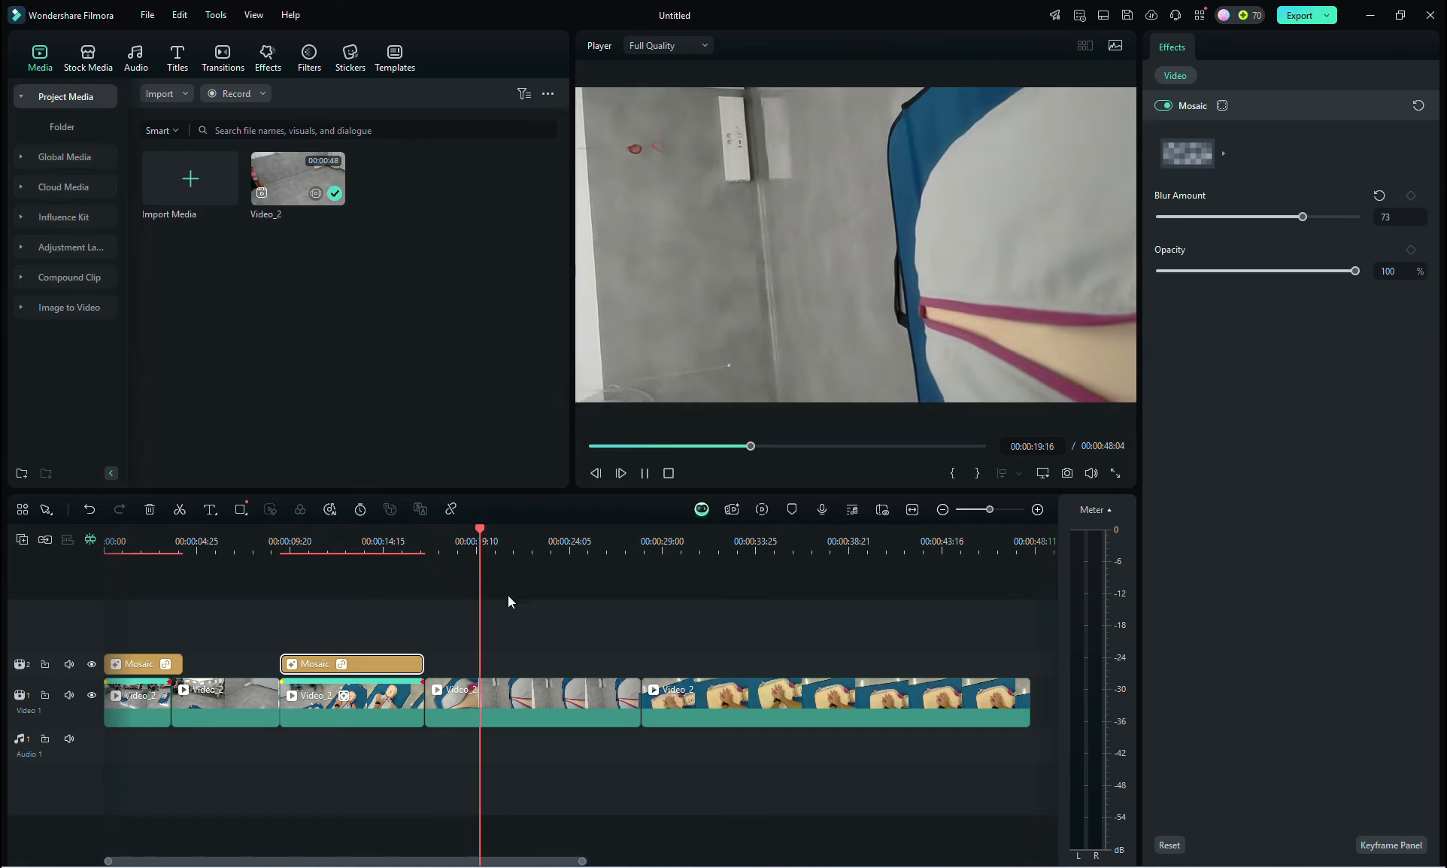
click(669, 473)
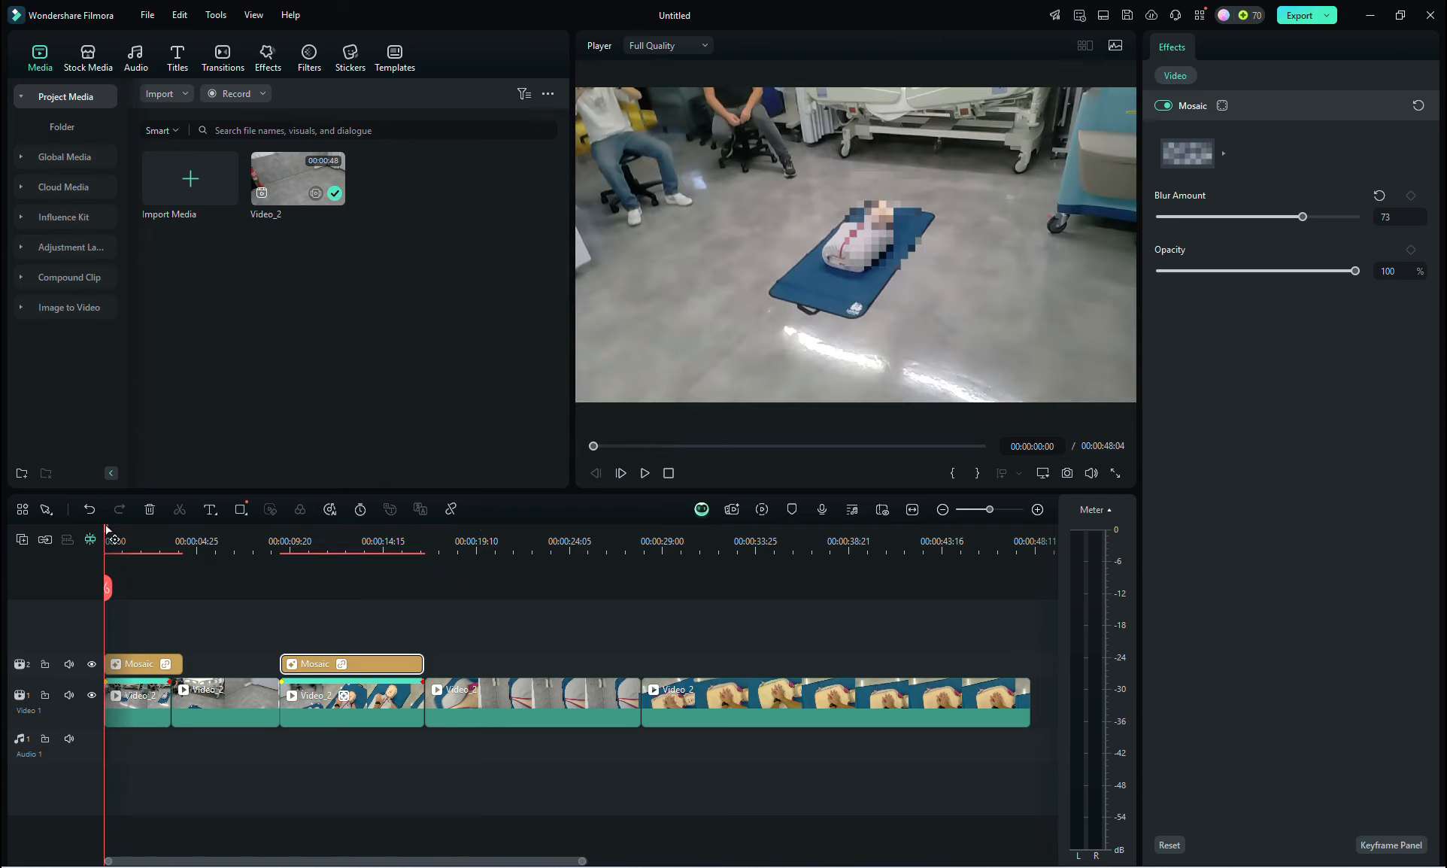
Enlarge the mosaic box downward and to the right over the mannequin's head and preview playback
drag(104, 524, 304, 534)
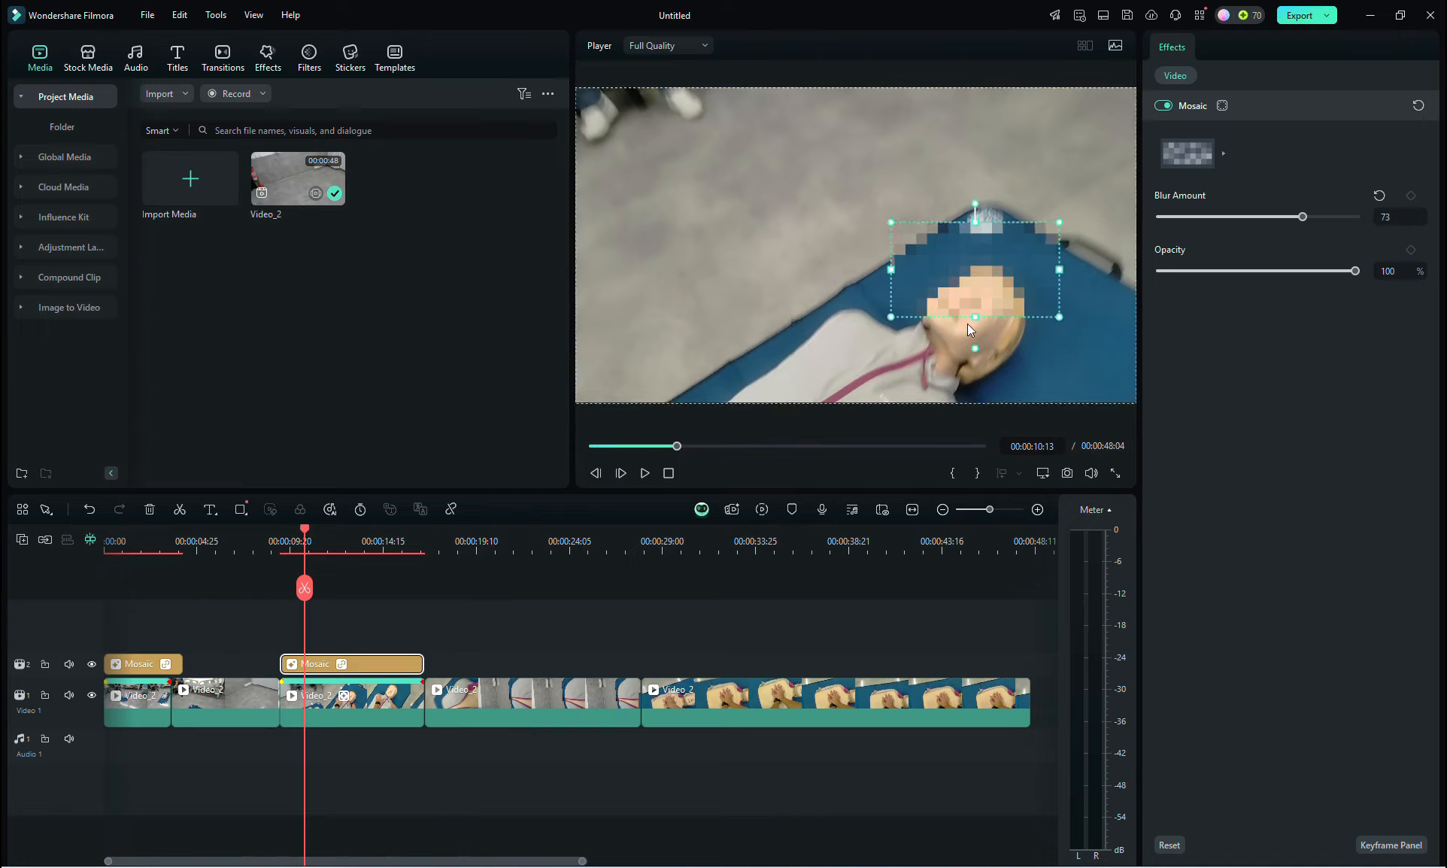
drag(975, 317, 975, 372)
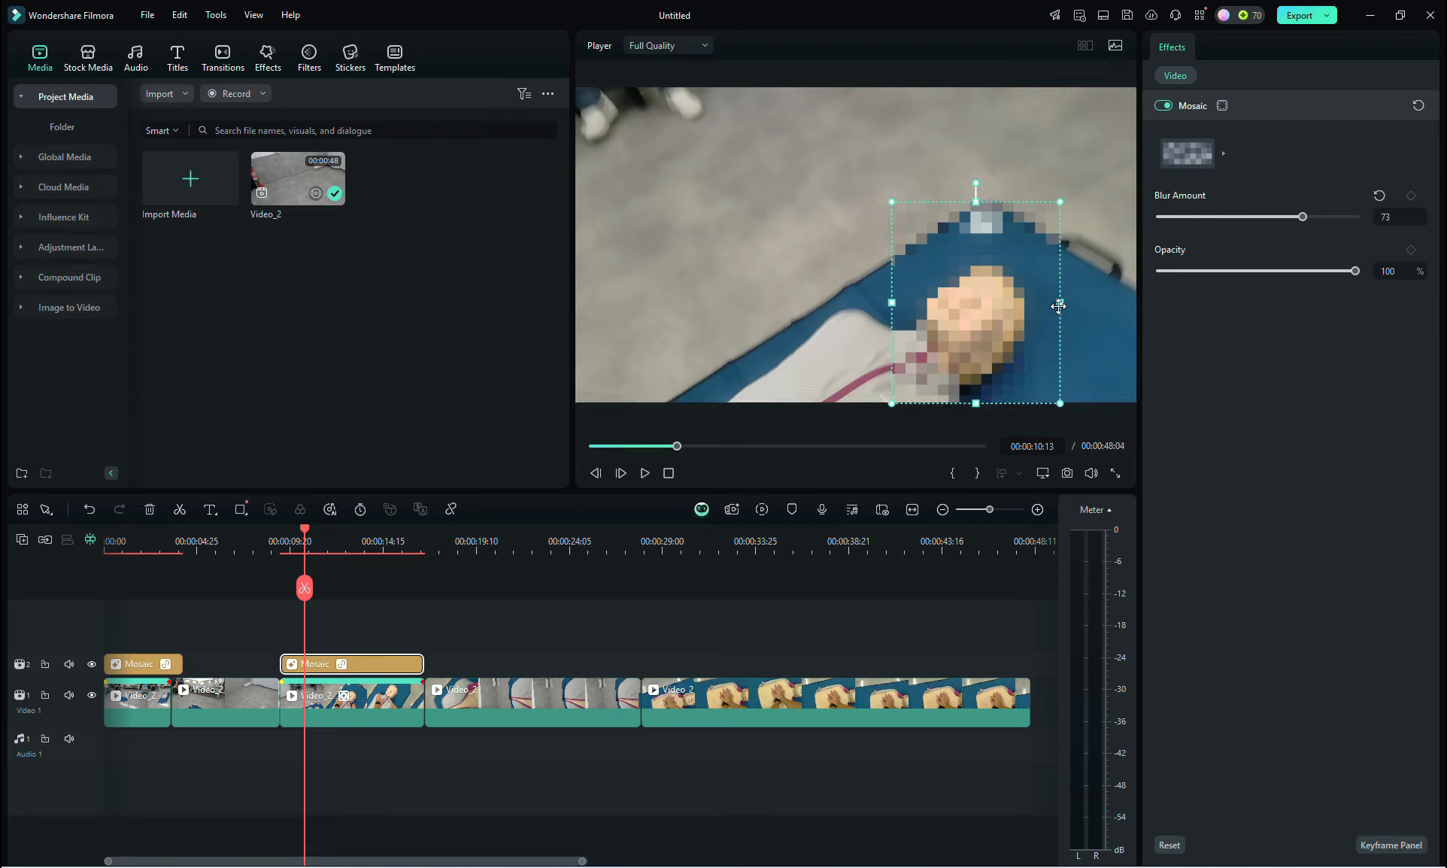
drag(1059, 305, 1073, 304)
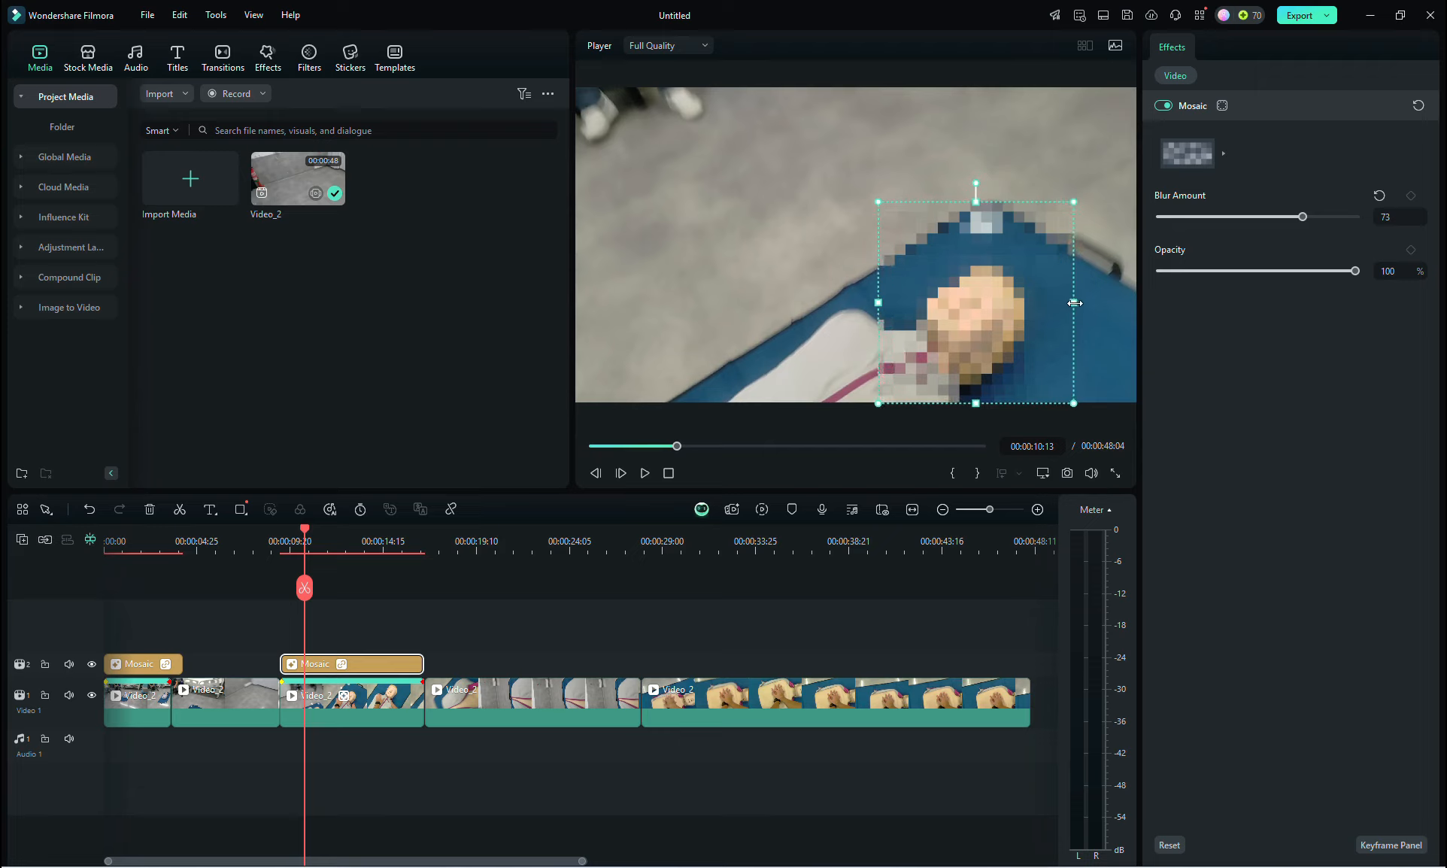
drag(305, 528, 284, 531)
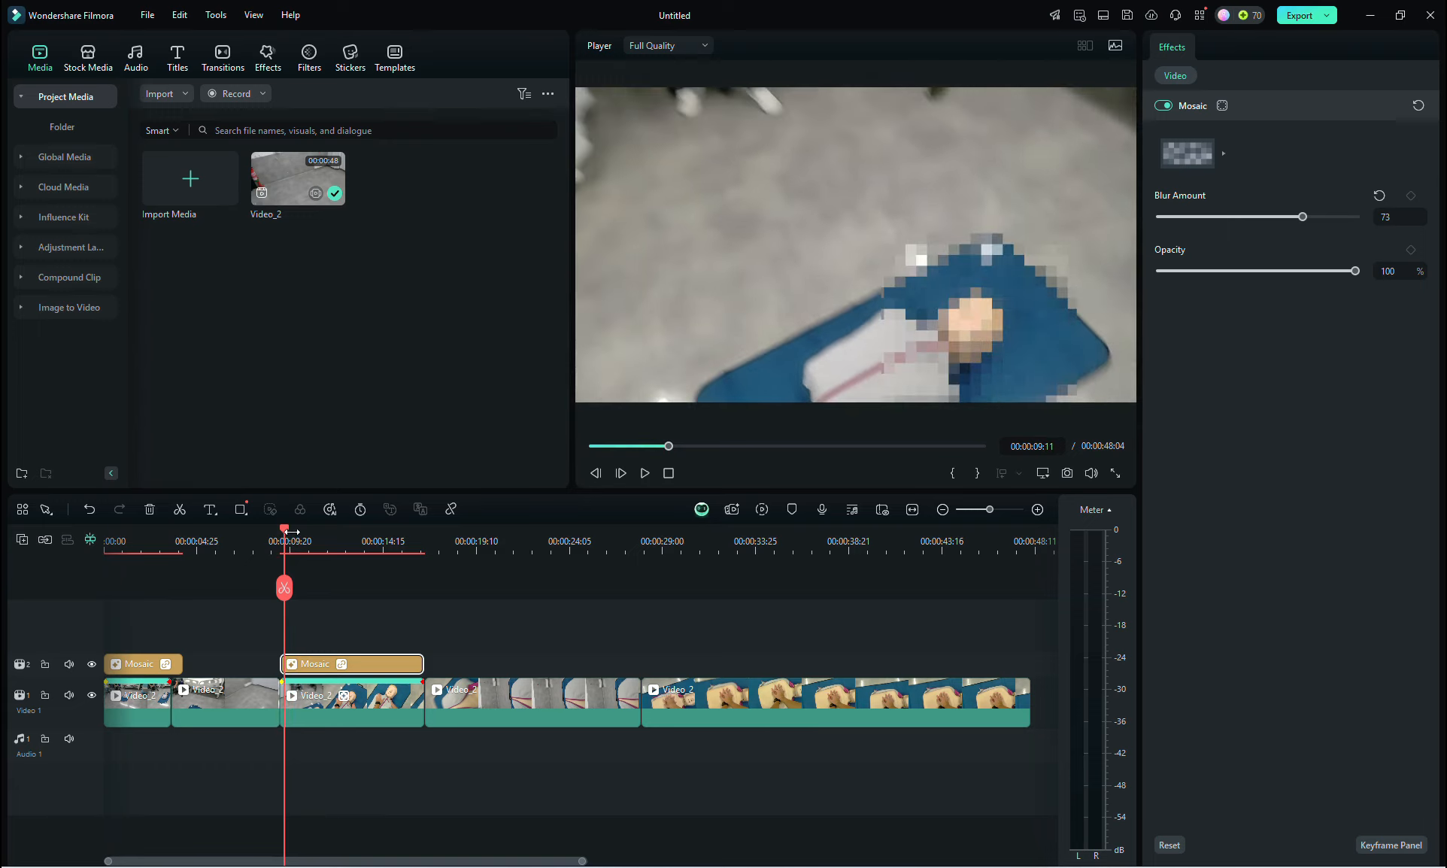
click(645, 474)
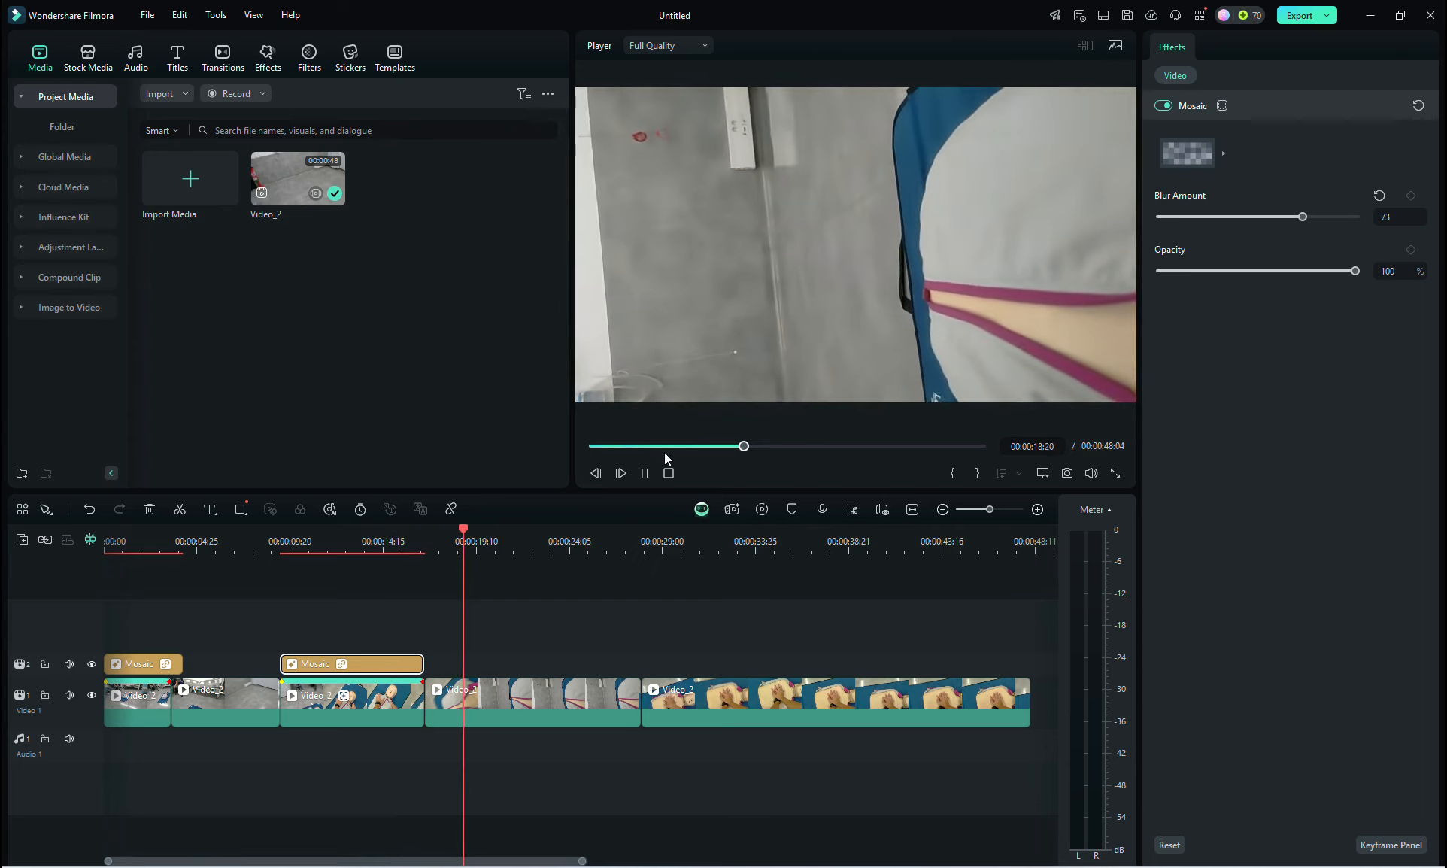
click(672, 479)
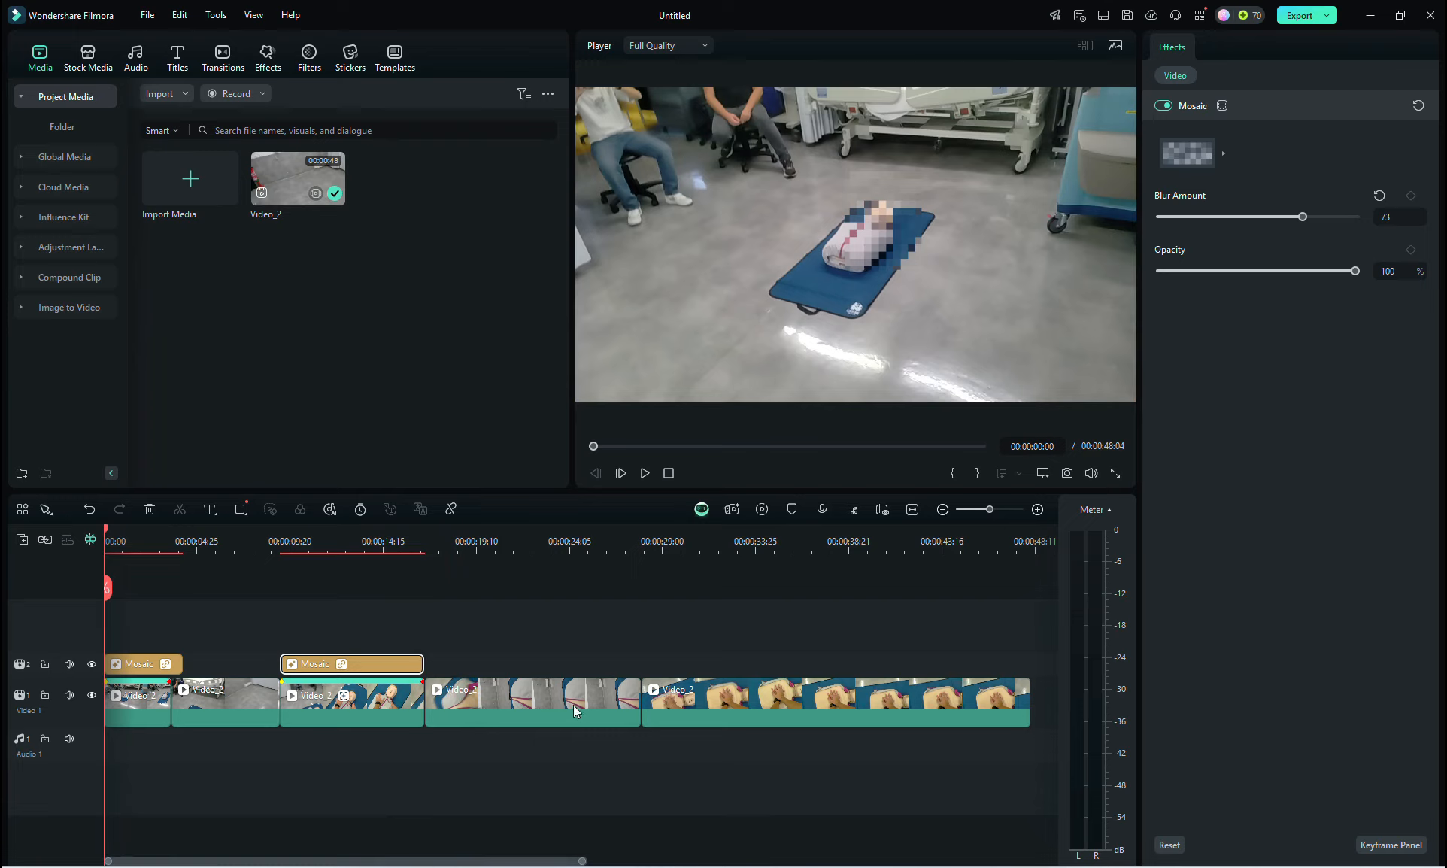
Select the last clip on the main track and enable Motion Tracking for it
click(563, 695)
click(677, 703)
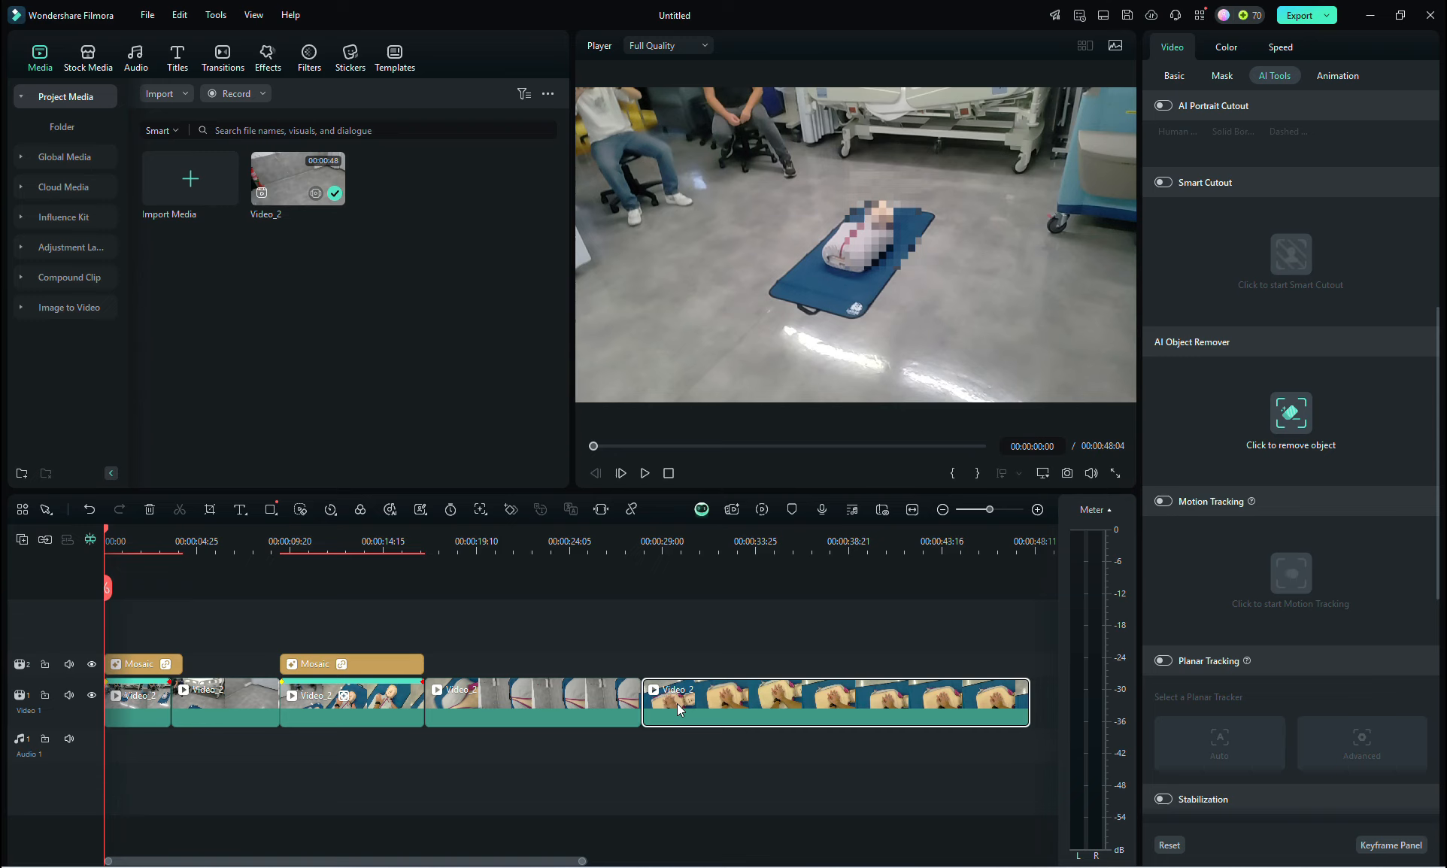
double_click(677, 703)
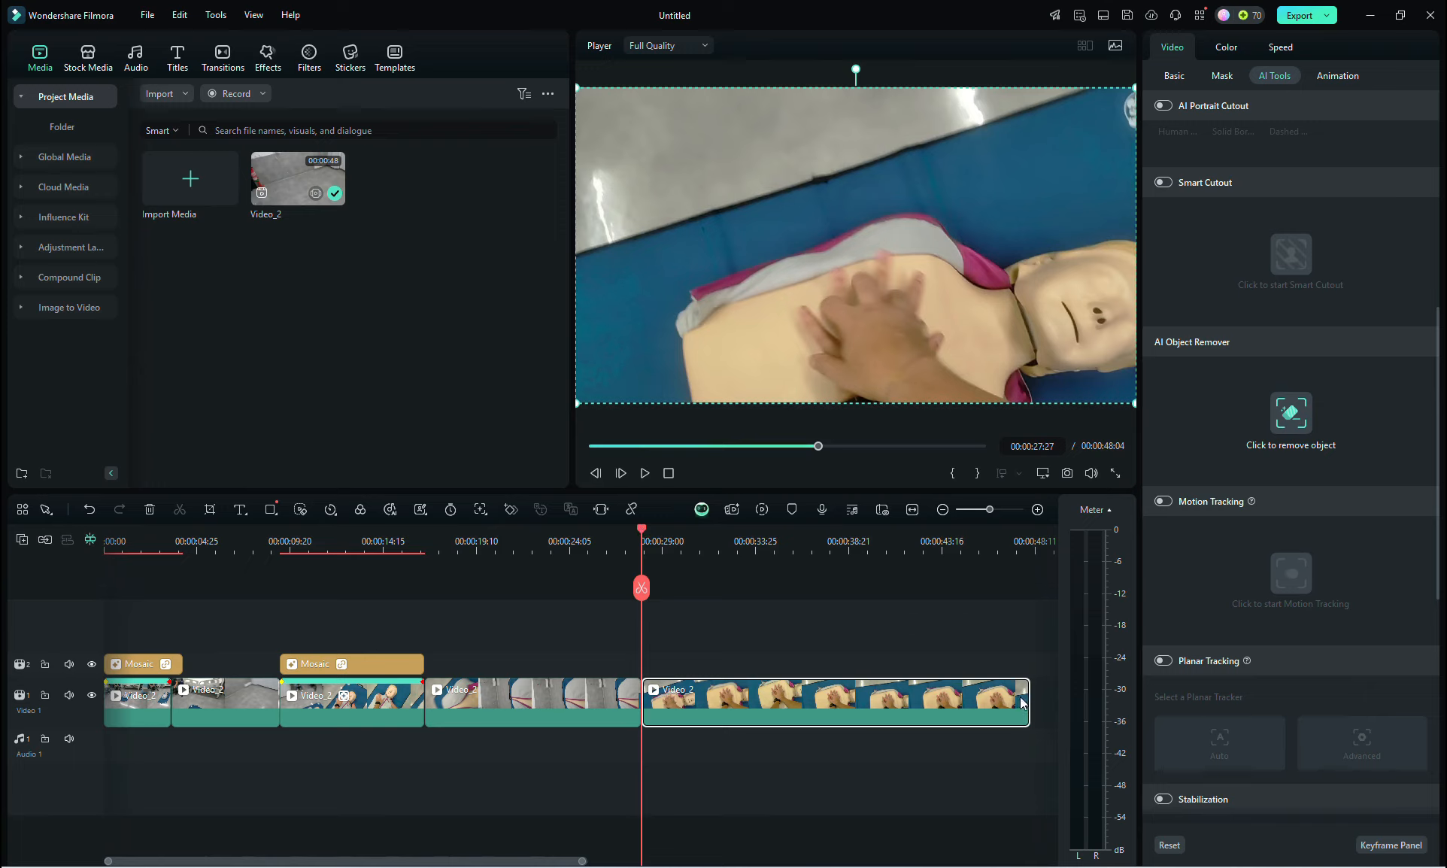
click(1163, 501)
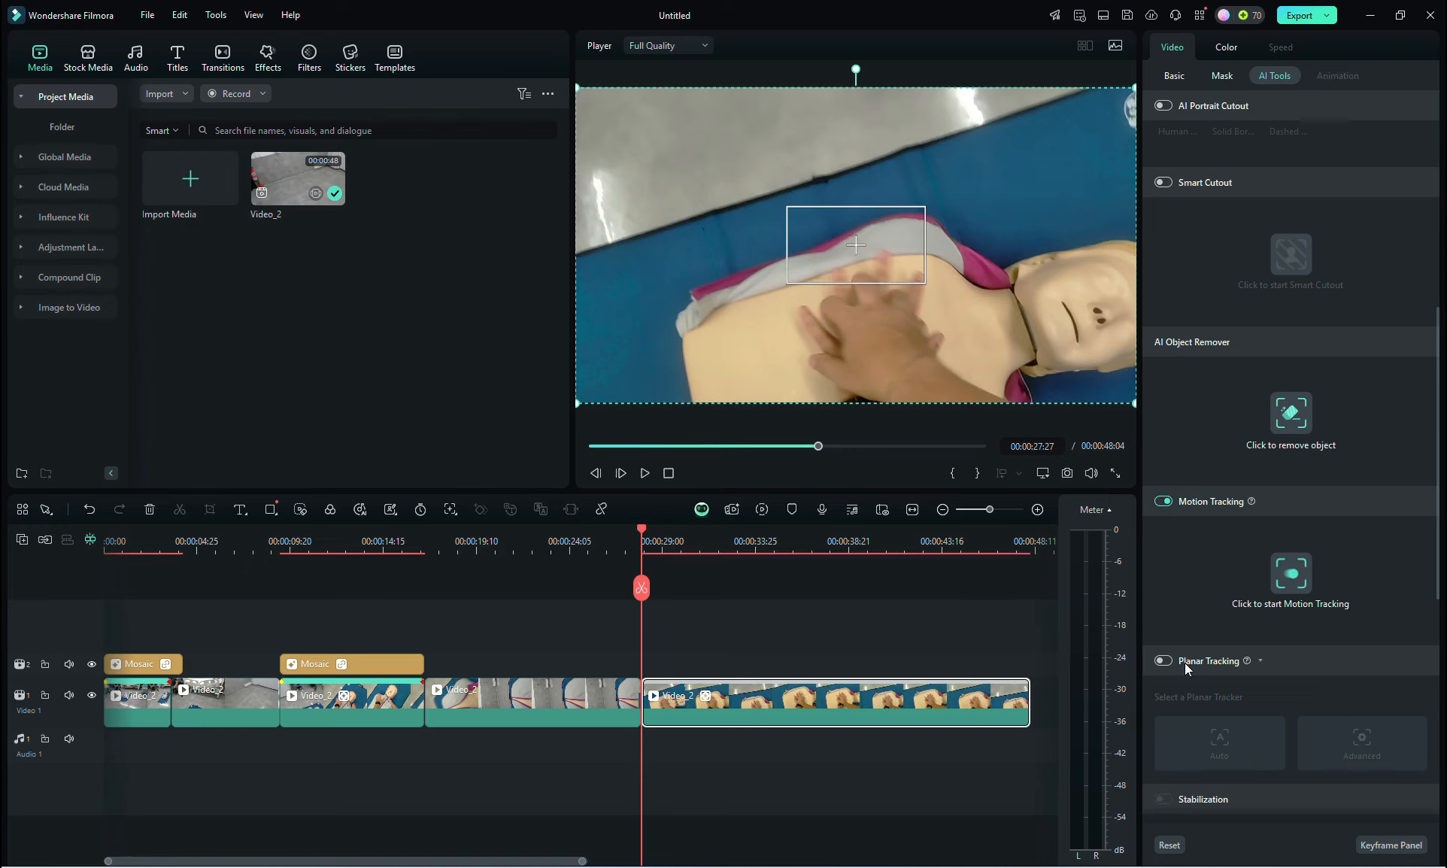
Move and resize the tracking box over the mannequin's face on the right and start tracking, acknowledging the notice
drag(856, 243, 1086, 208)
drag(1086, 287, 1075, 316)
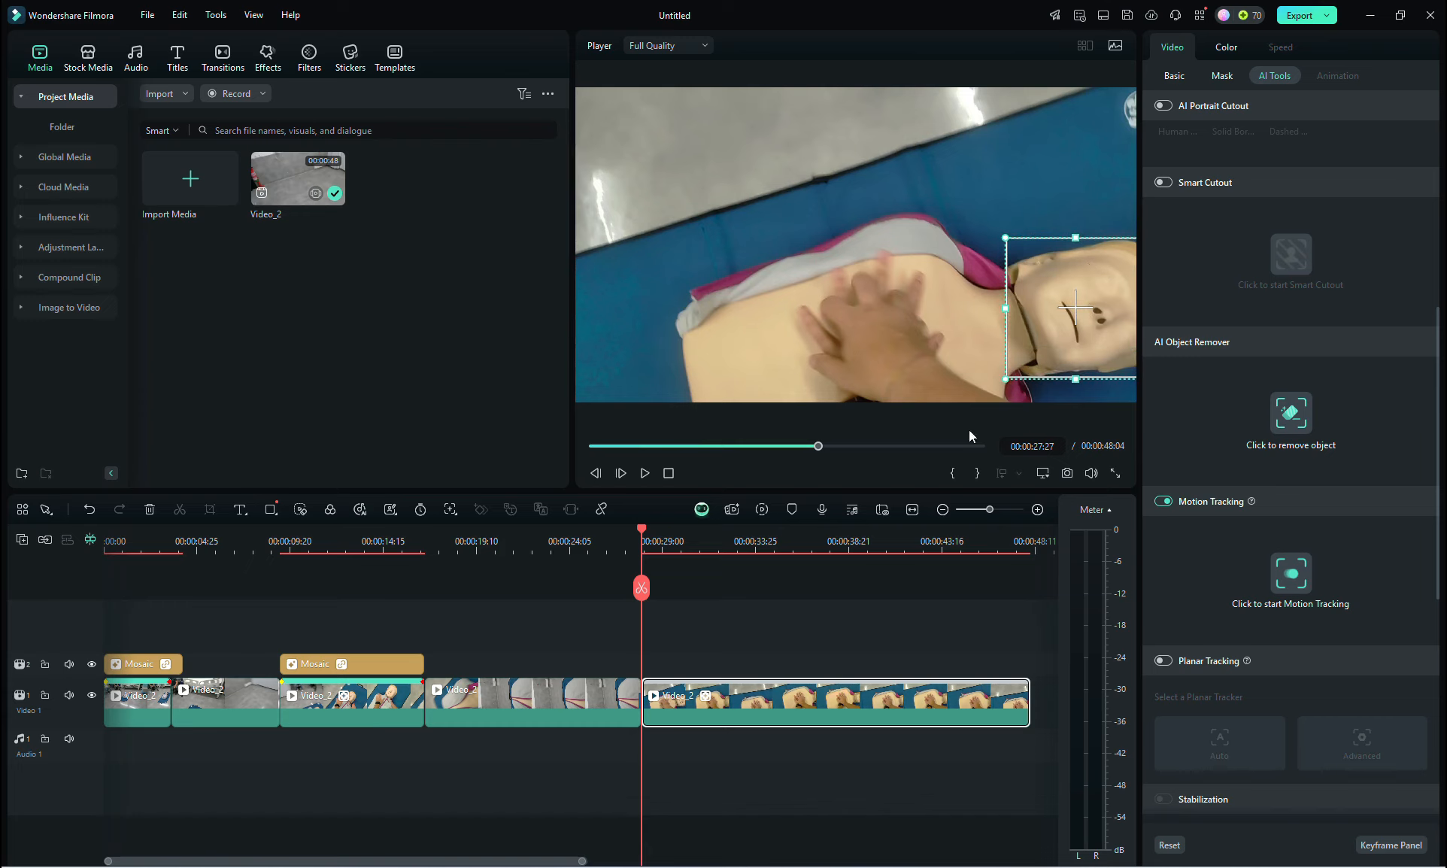
click(1291, 574)
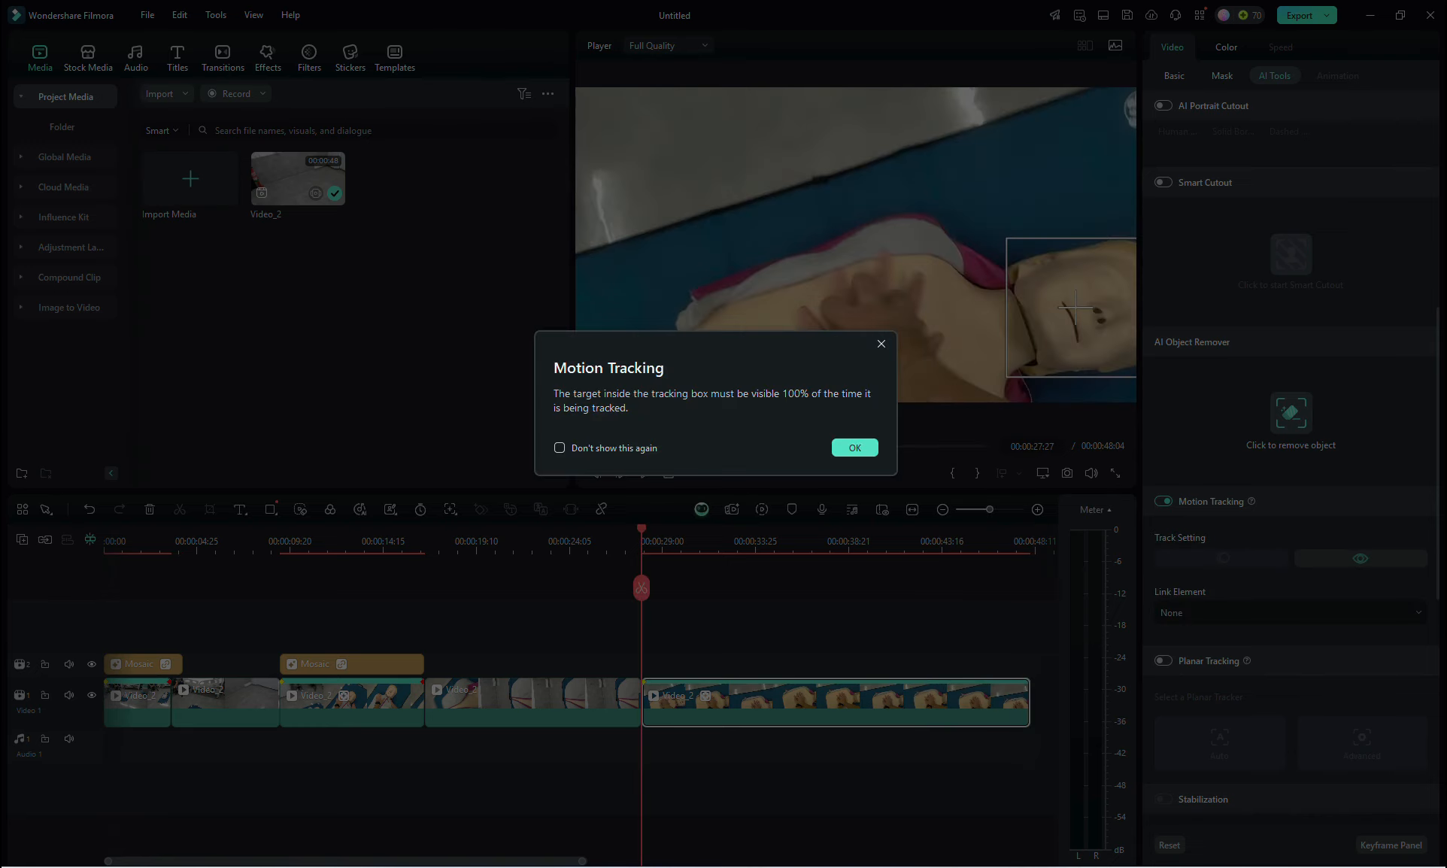
click(855, 448)
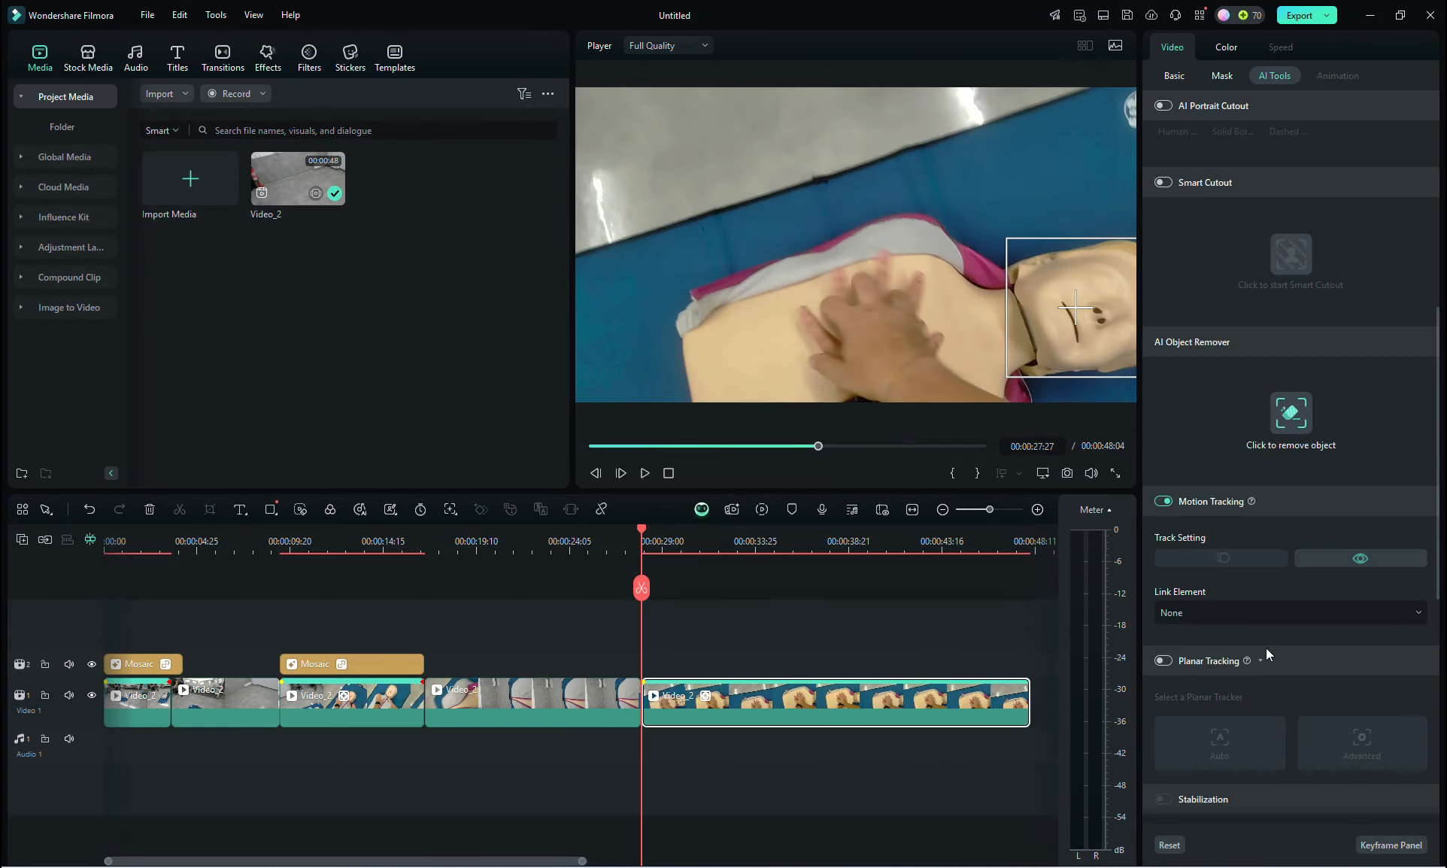
Link a pixelated mosaic to the tracked last clip and set its blur amount to 80
click(1384, 613)
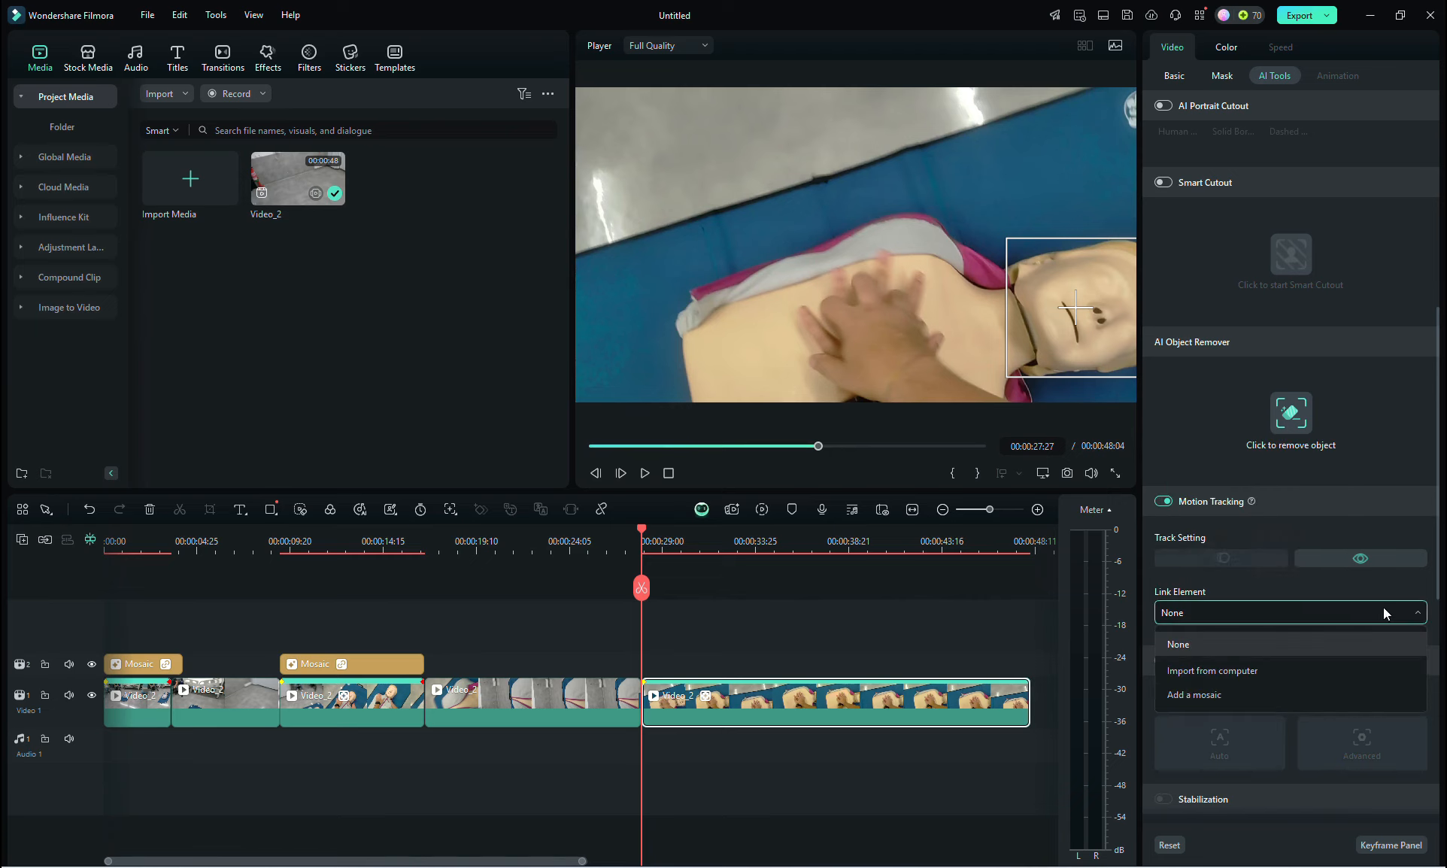
click(1214, 695)
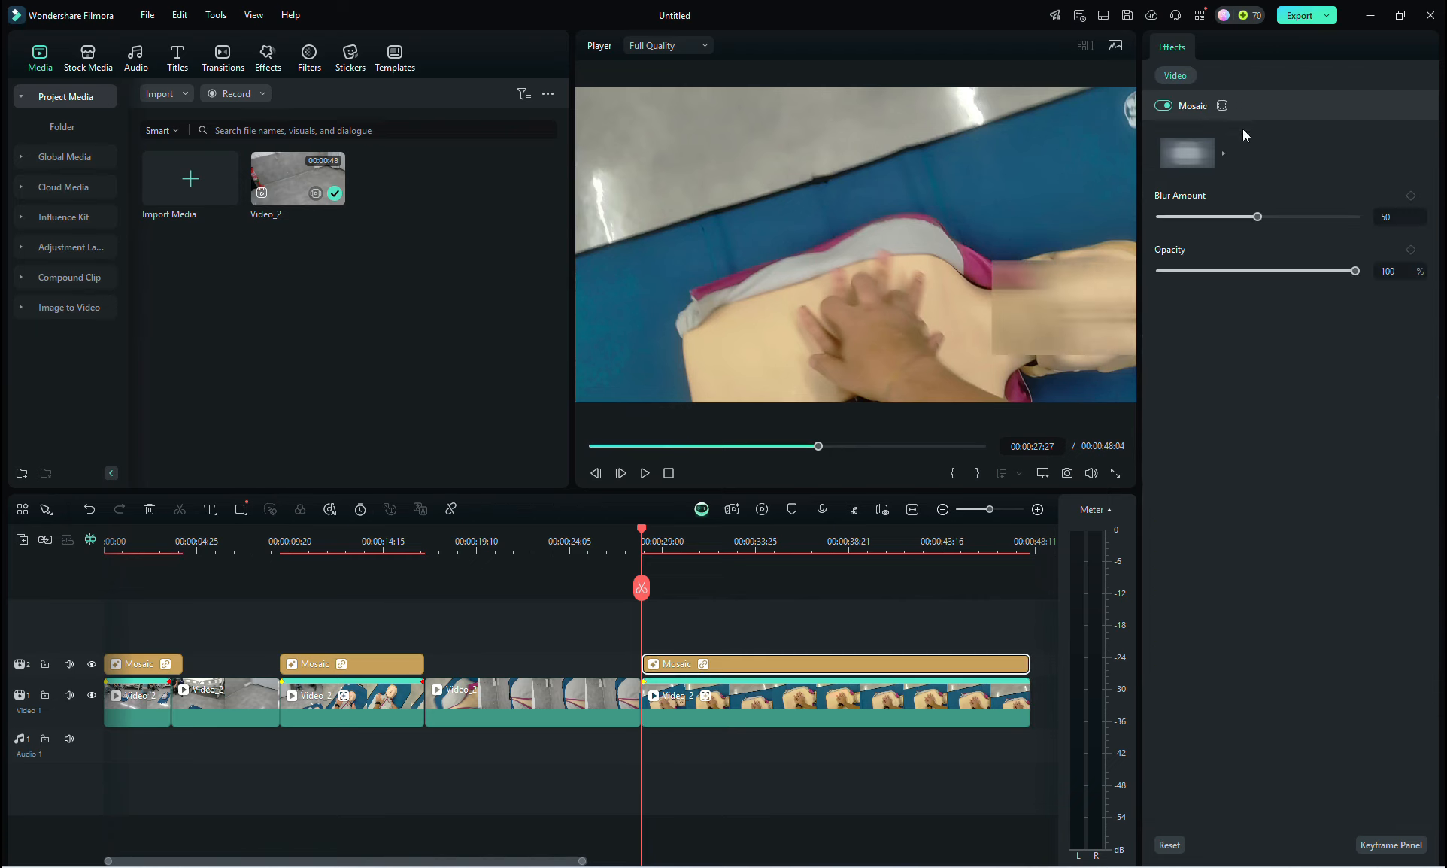
click(1227, 146)
click(1352, 207)
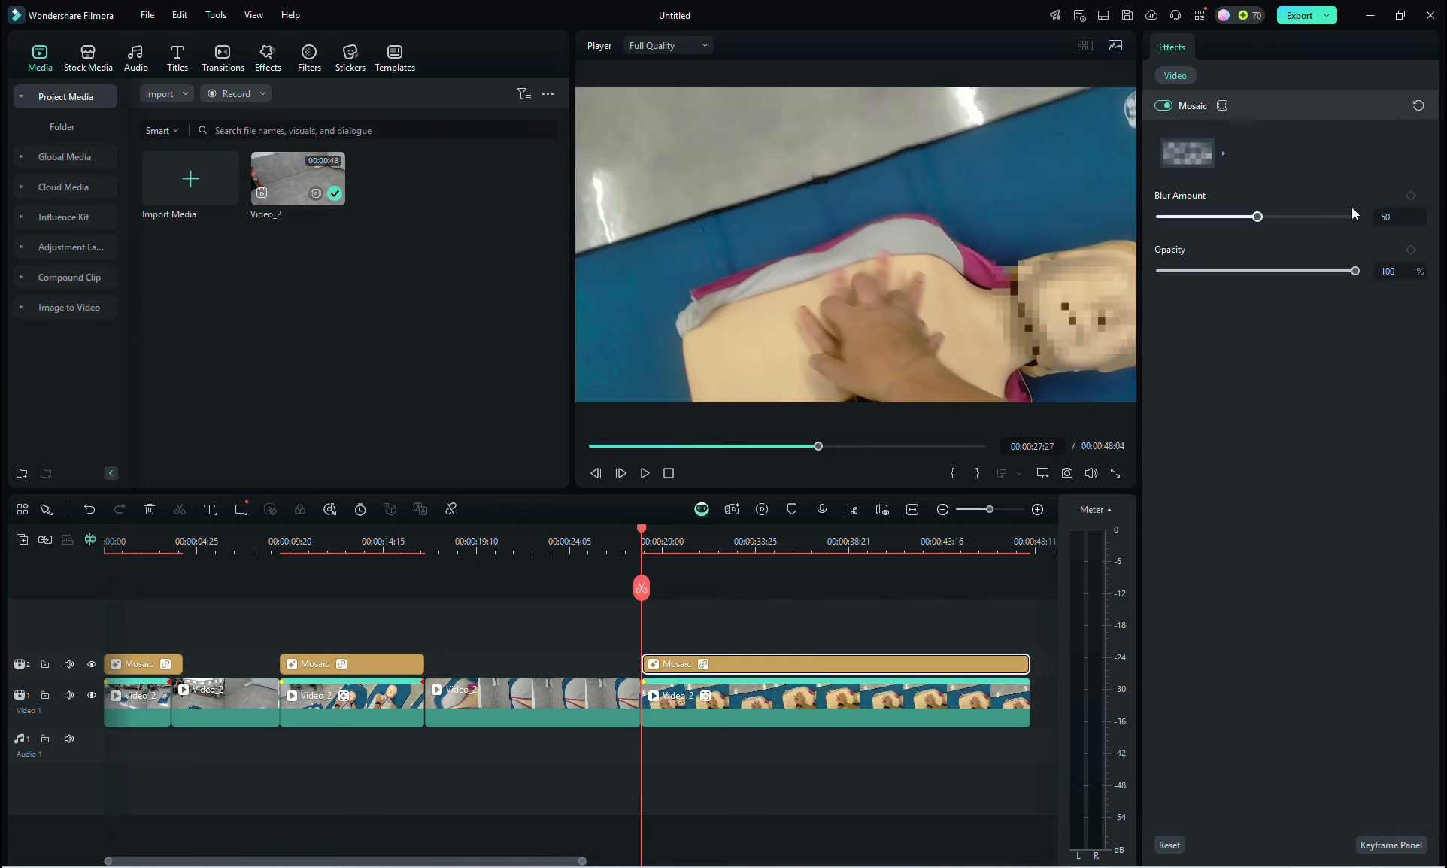
drag(1259, 217, 1258, 222)
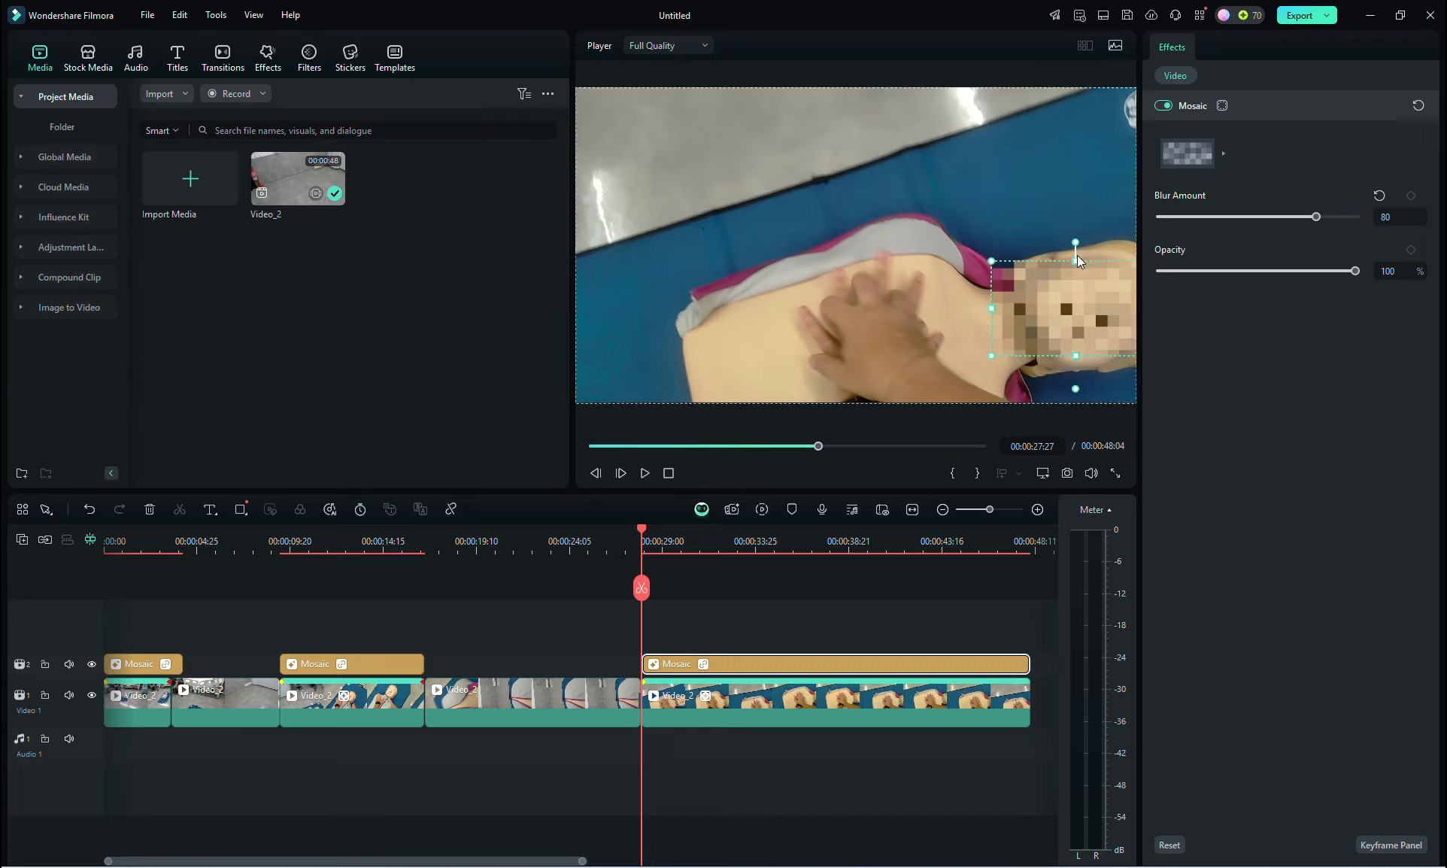
Stretch the mosaic box upward to cover the mannequin's whole head and preview playback
drag(1077, 256, 1075, 232)
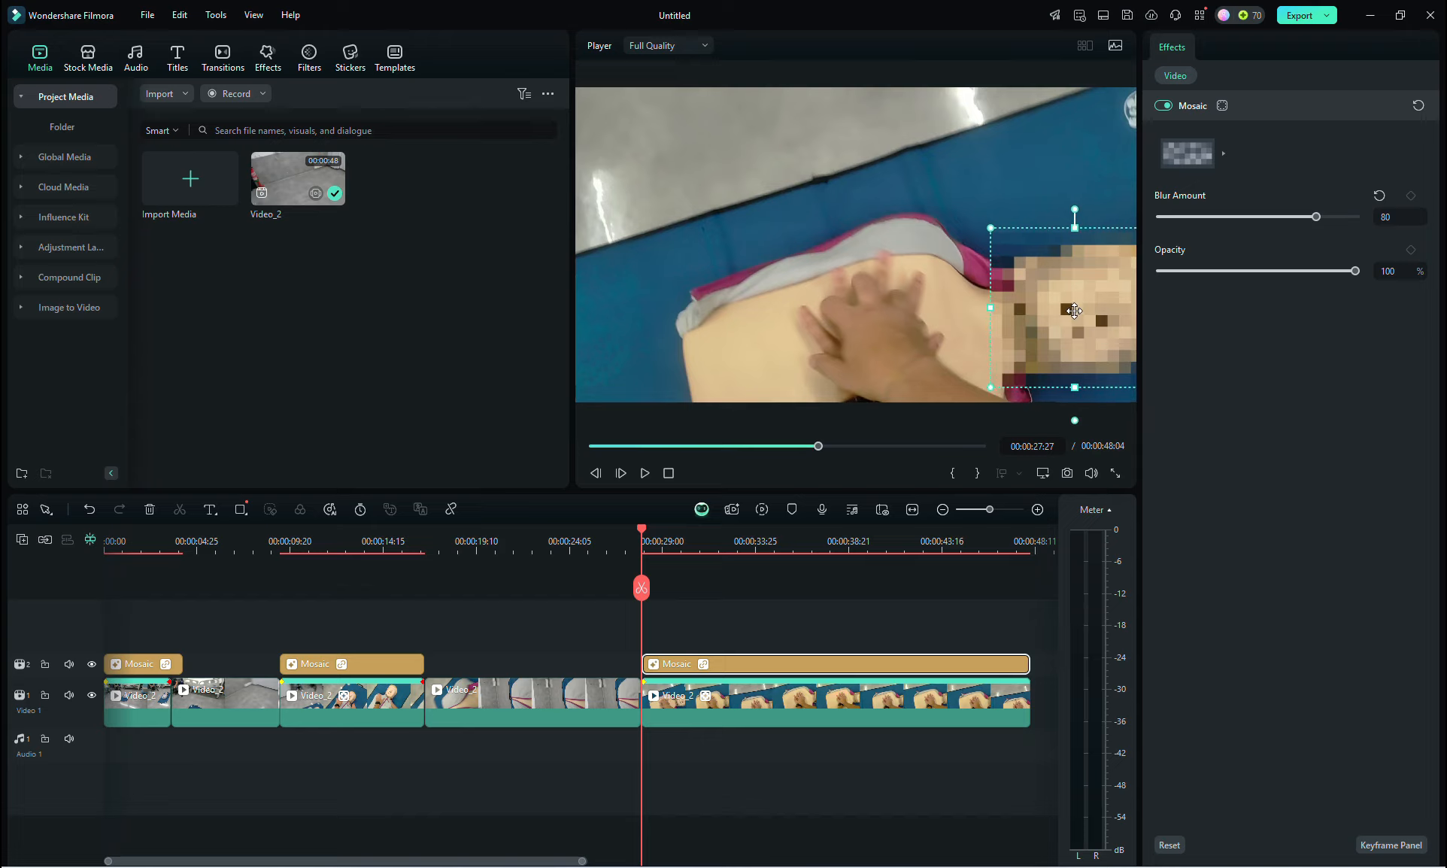
click(645, 473)
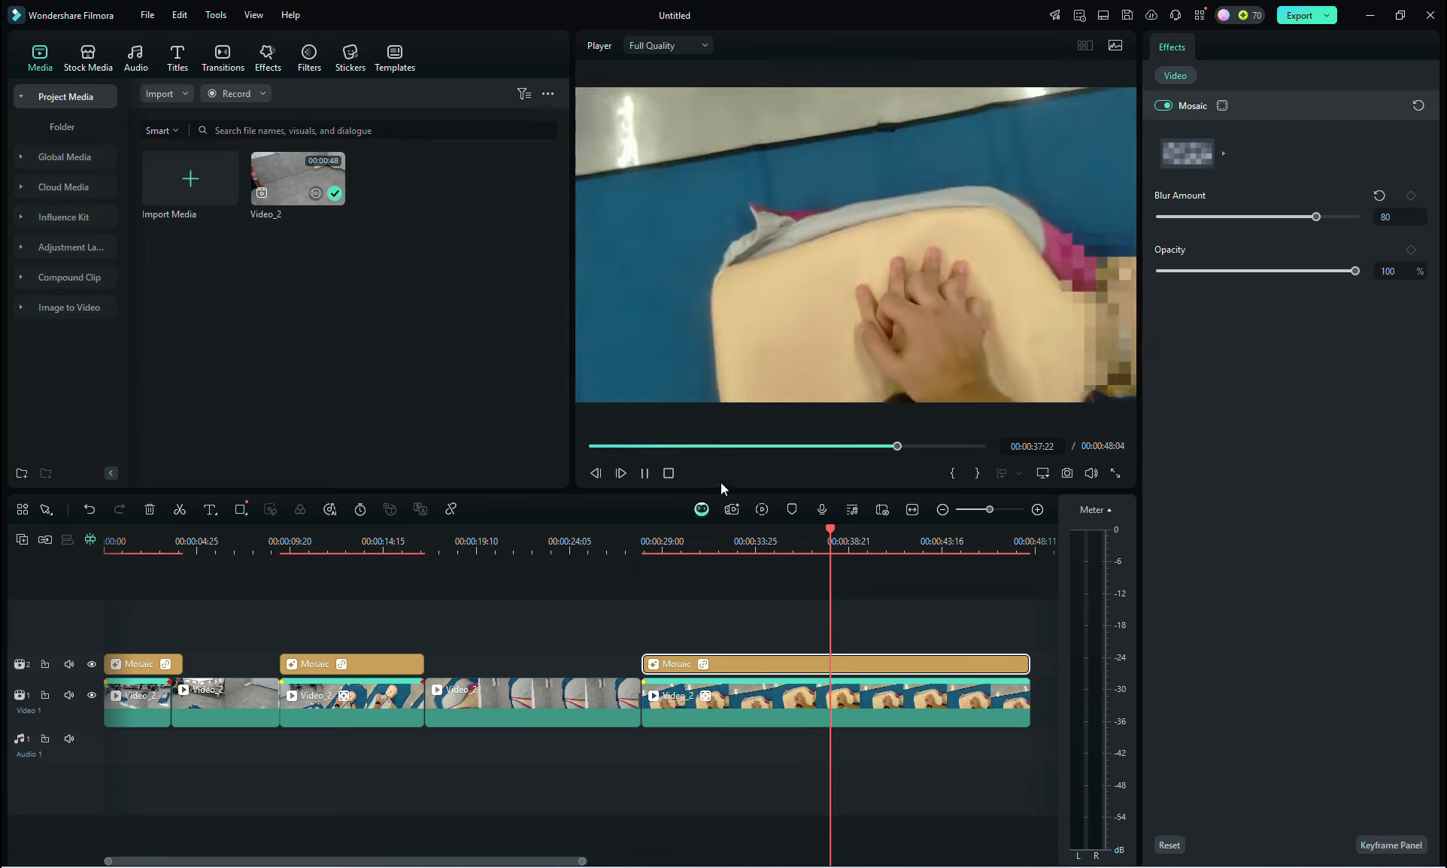
click(669, 473)
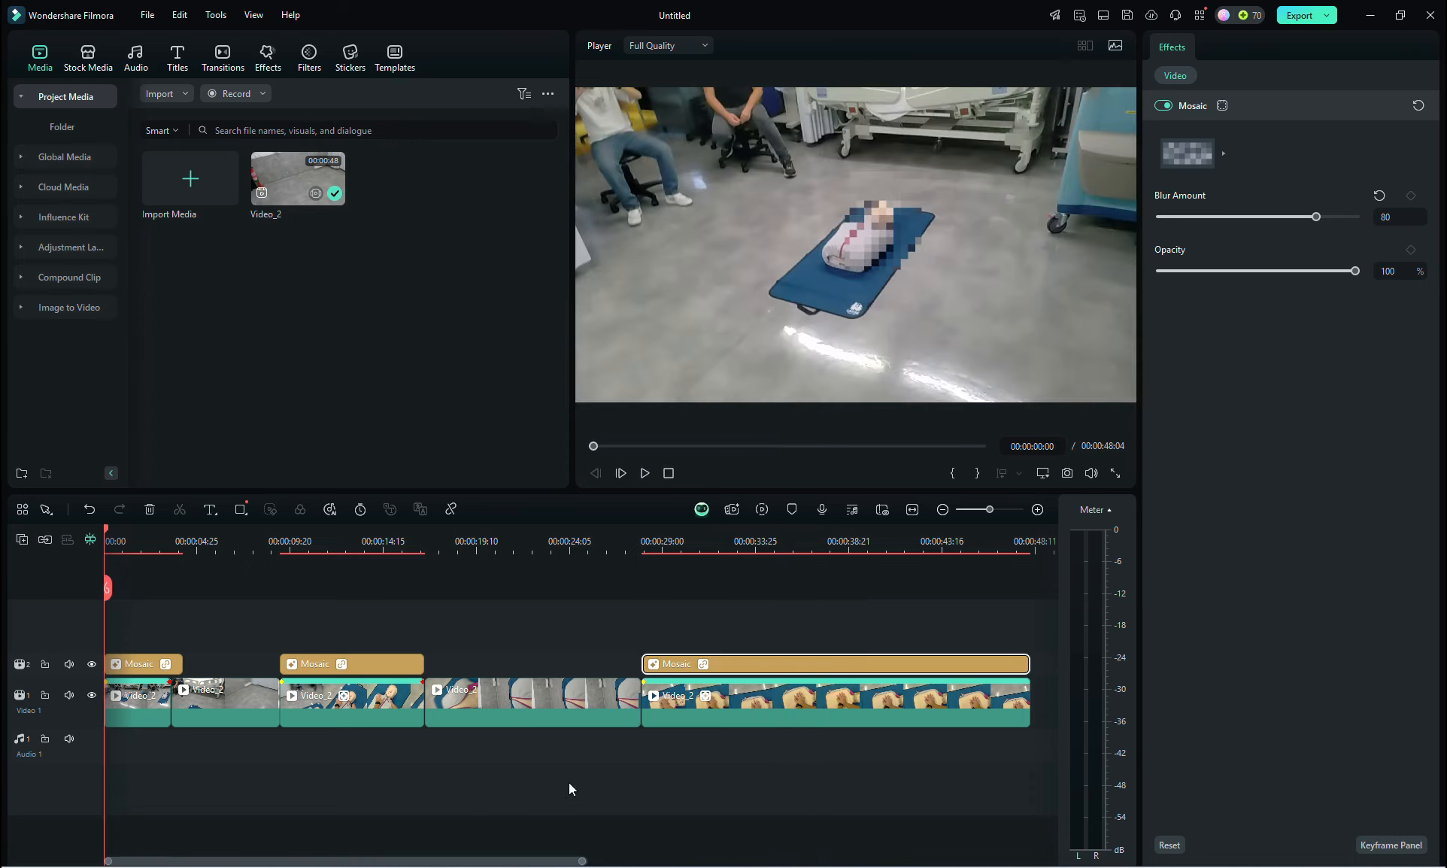
Shift the new mosaic clip slightly earlier and extend its end to match the last clip on the timeline
click(610, 722)
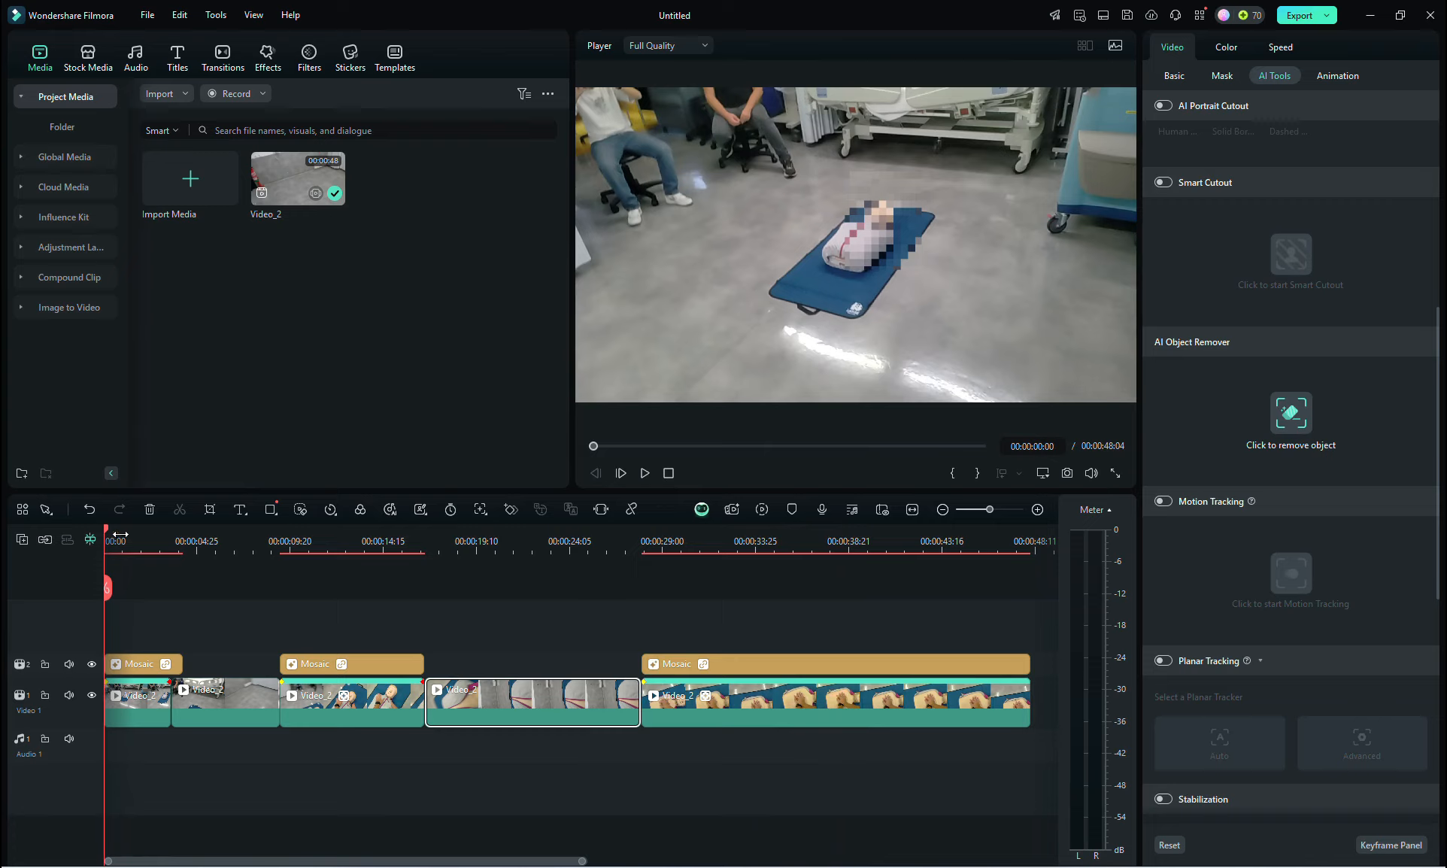
drag(101, 524, 569, 564)
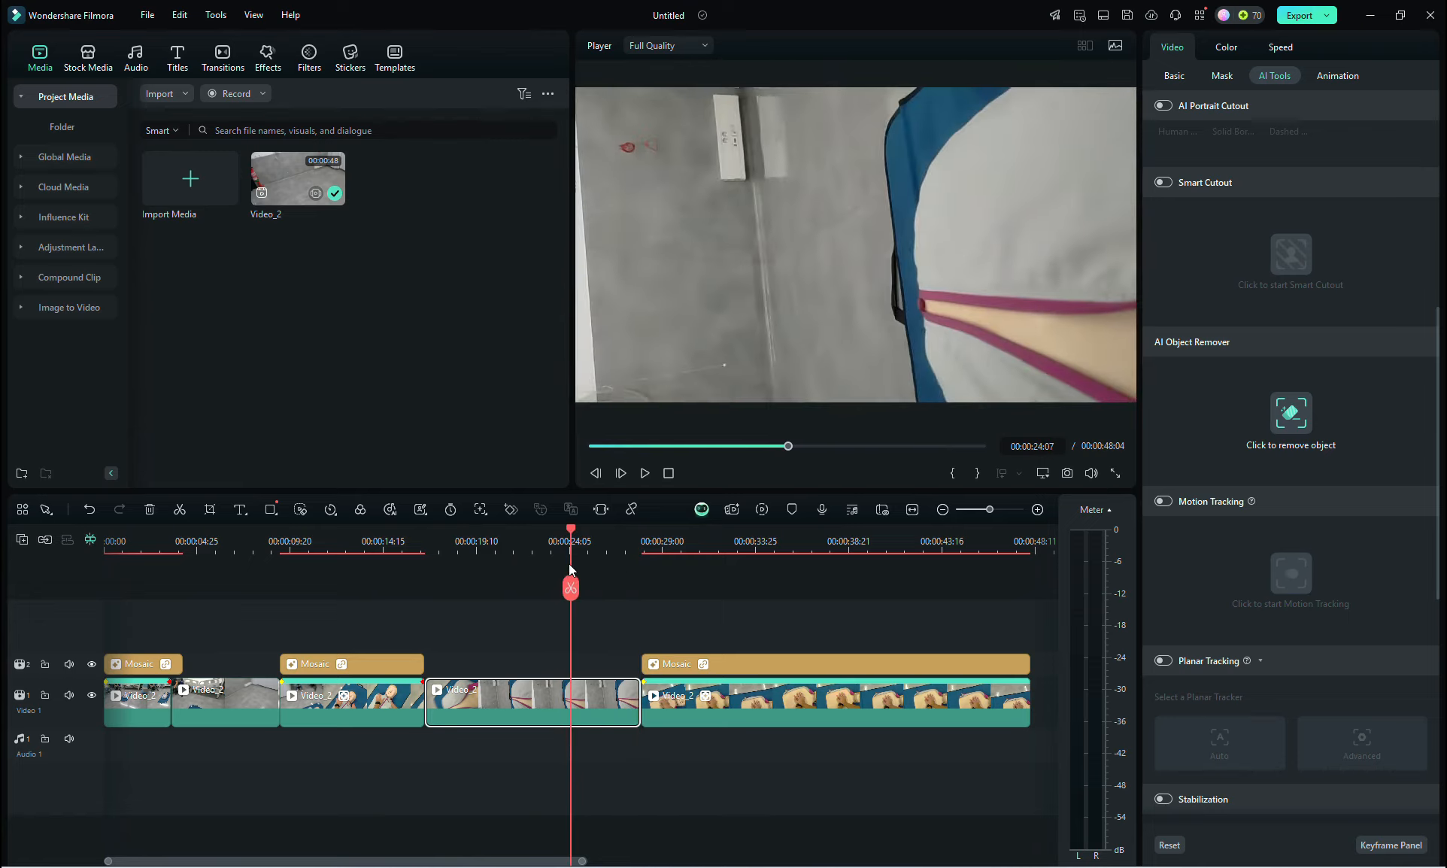
click(777, 668)
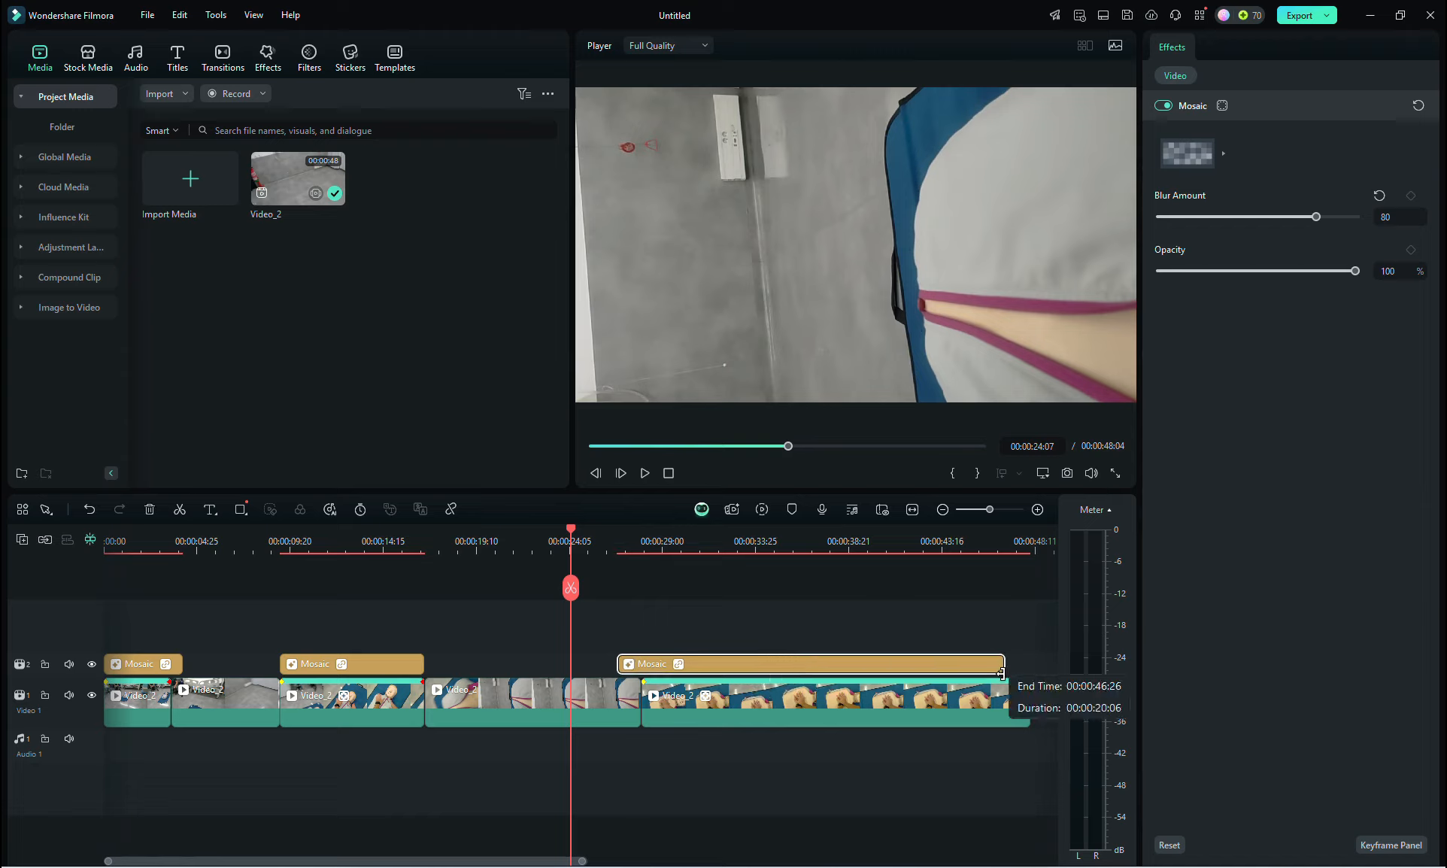
drag(1005, 669, 1028, 668)
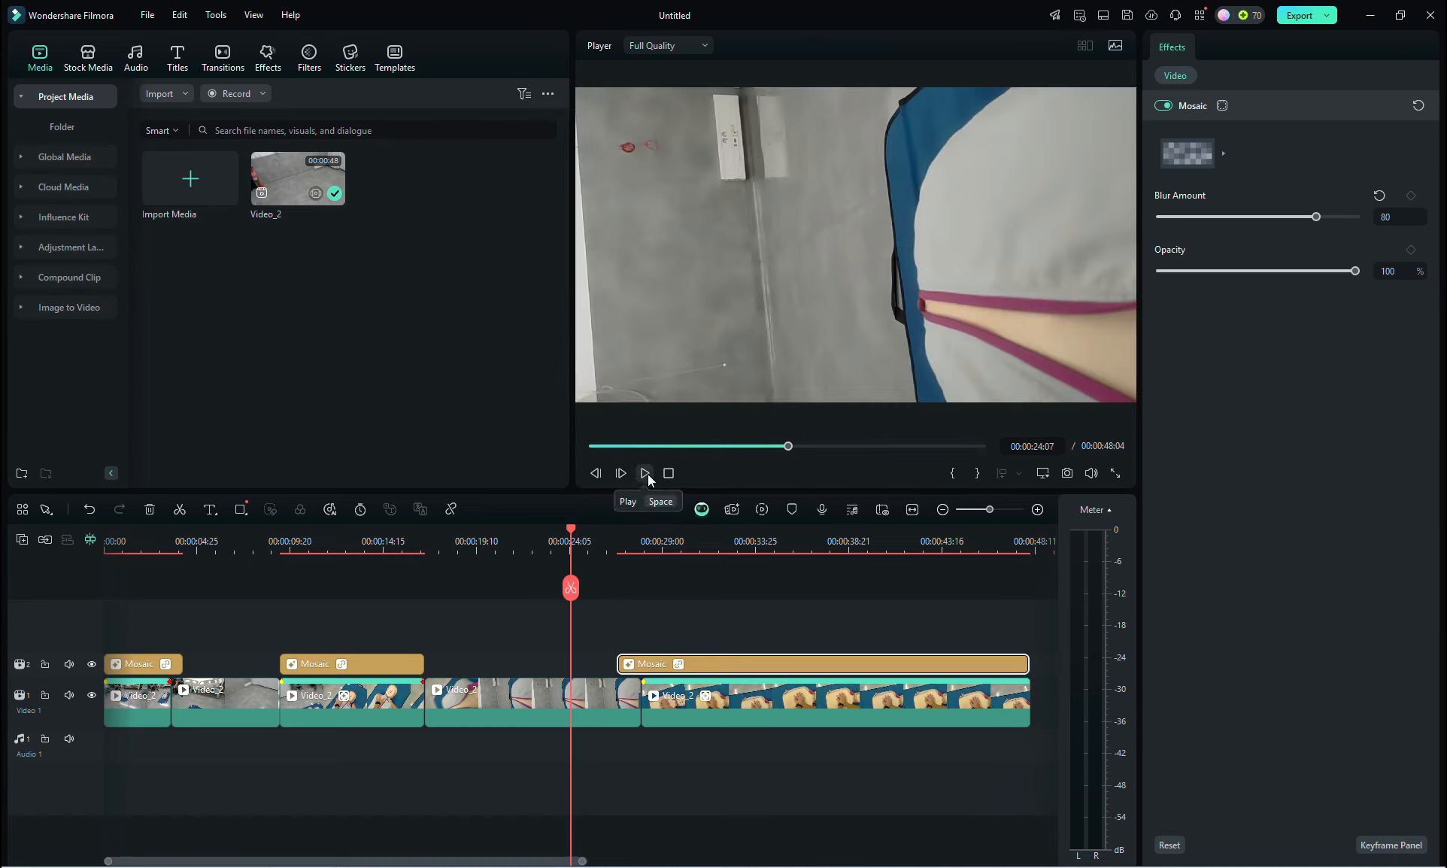
Preview the full video playback to check the mosaics
click(645, 473)
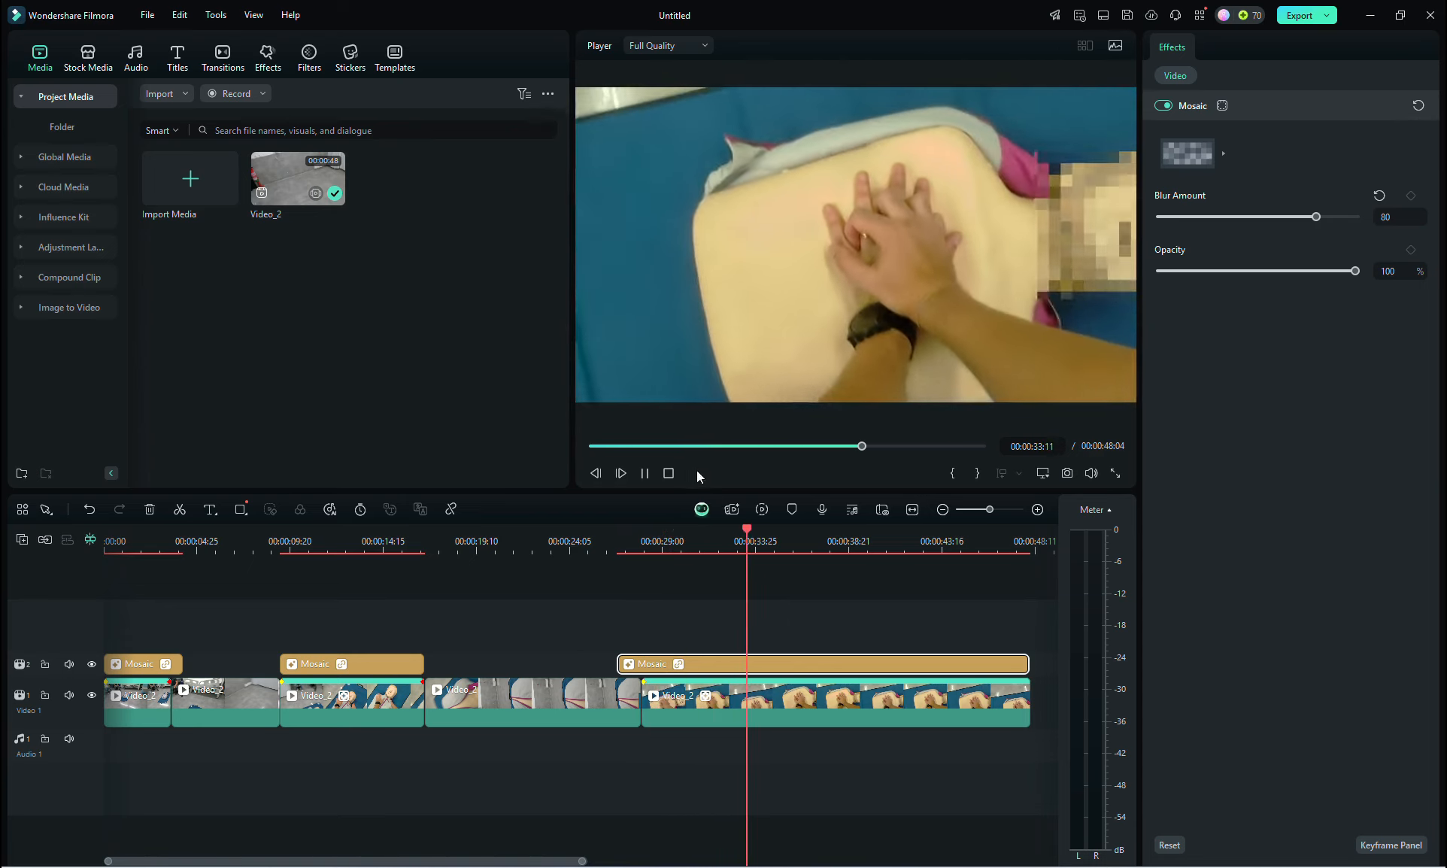
click(670, 476)
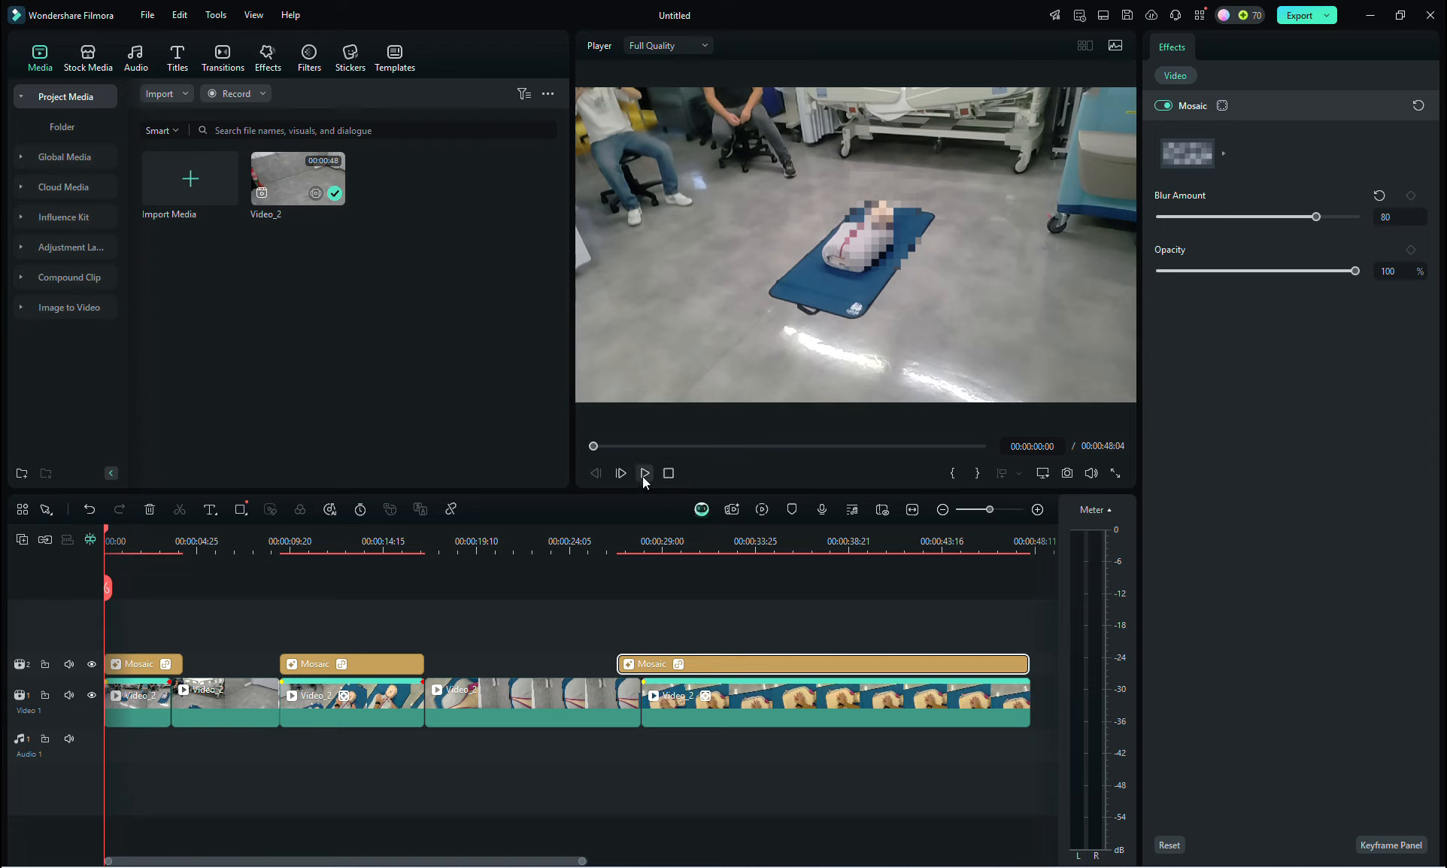
click(643, 476)
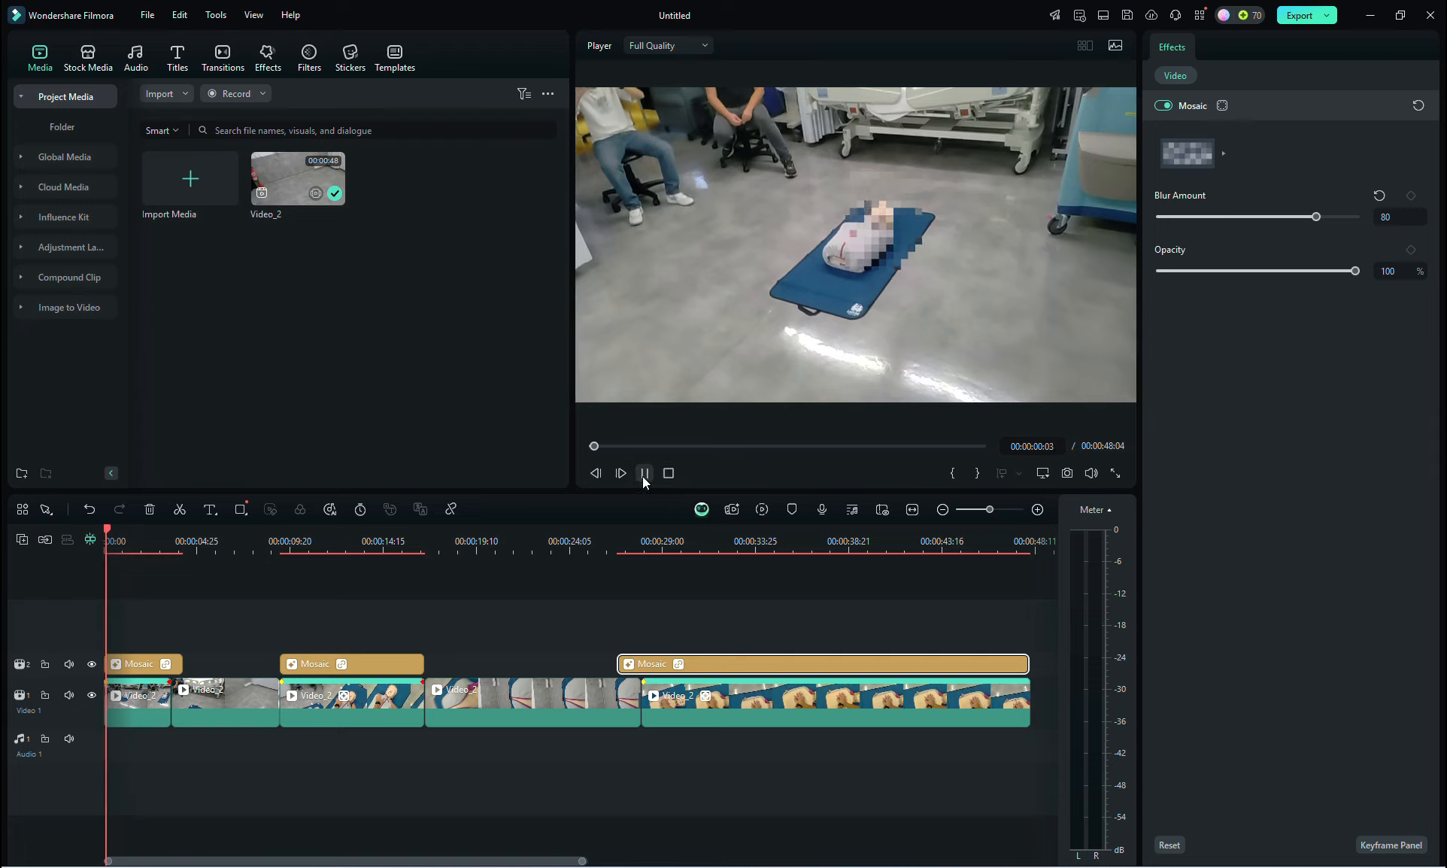